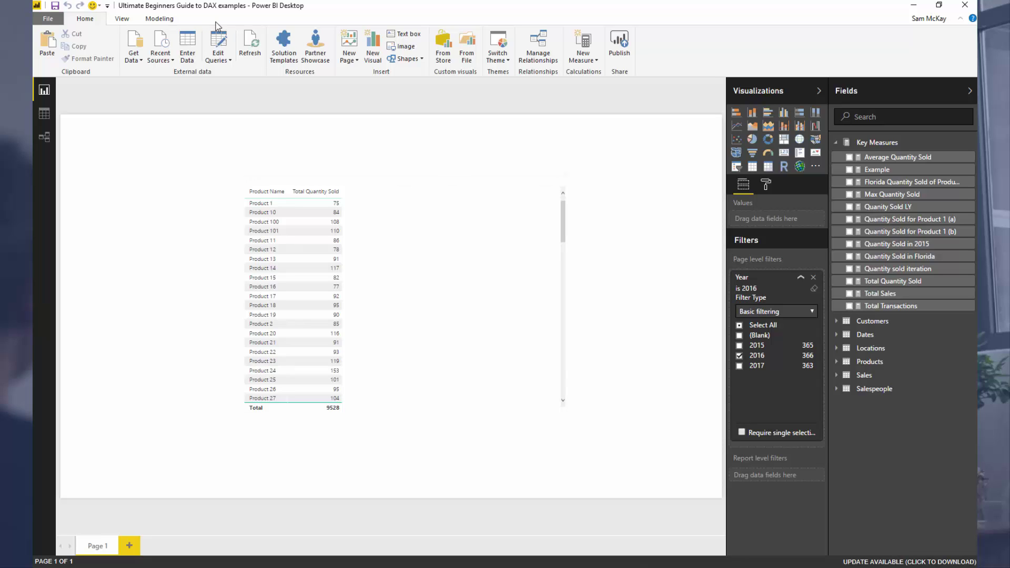
# Add a new calculated table to the model and open it in the Data view.
pyautogui.click(164, 21)
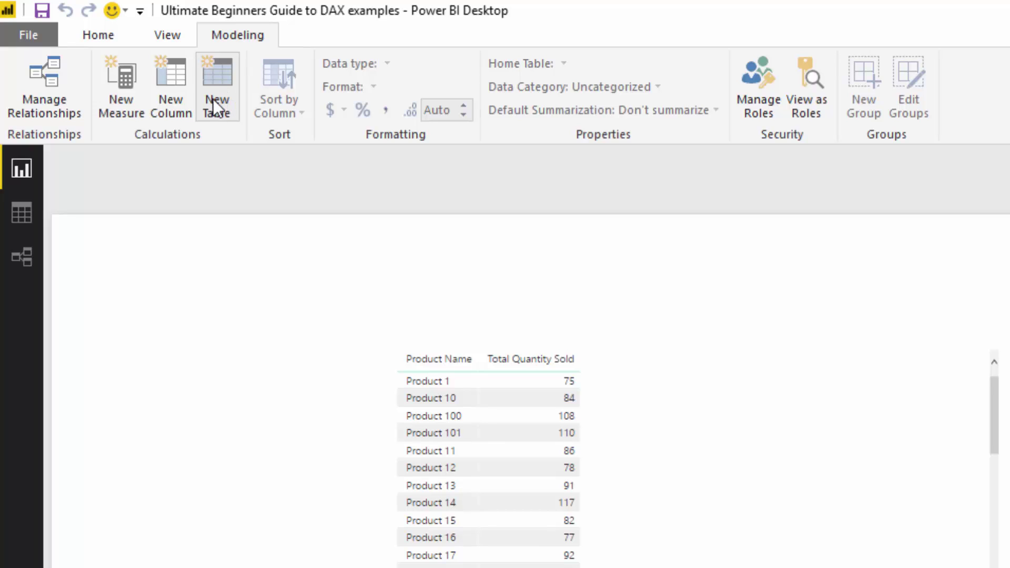
pyautogui.click(214, 77)
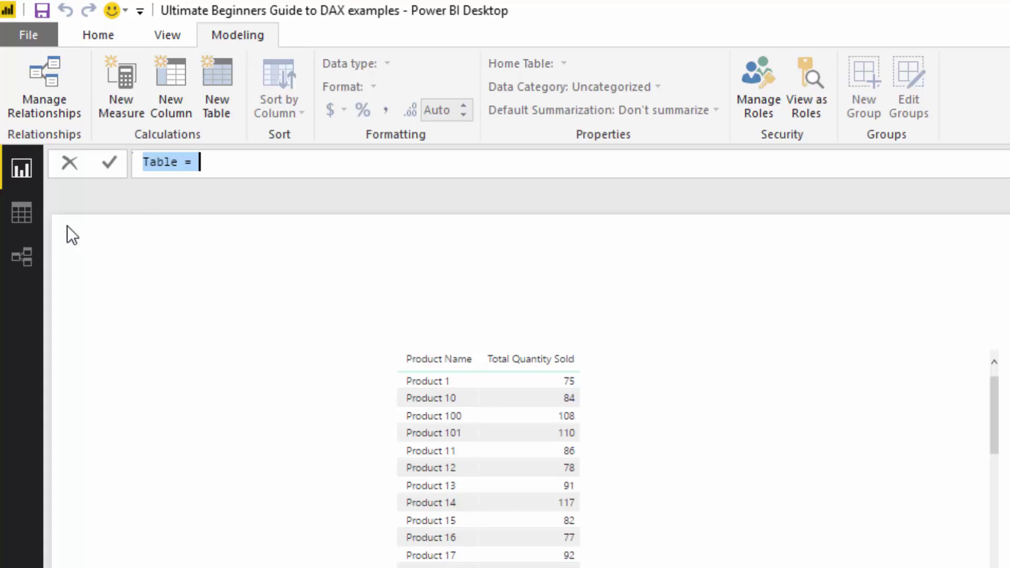
pyautogui.click(24, 208)
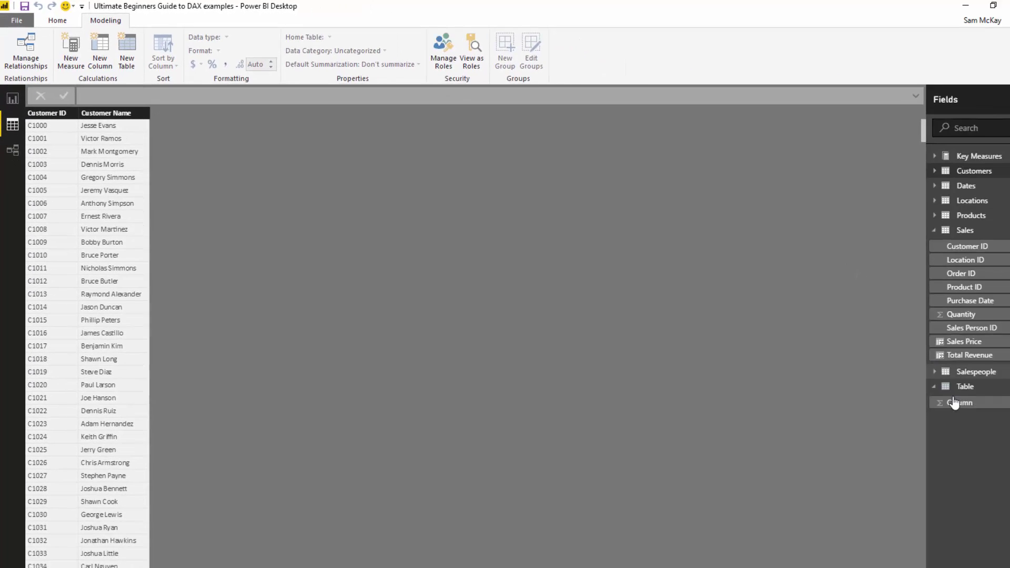
pyautogui.click(974, 387)
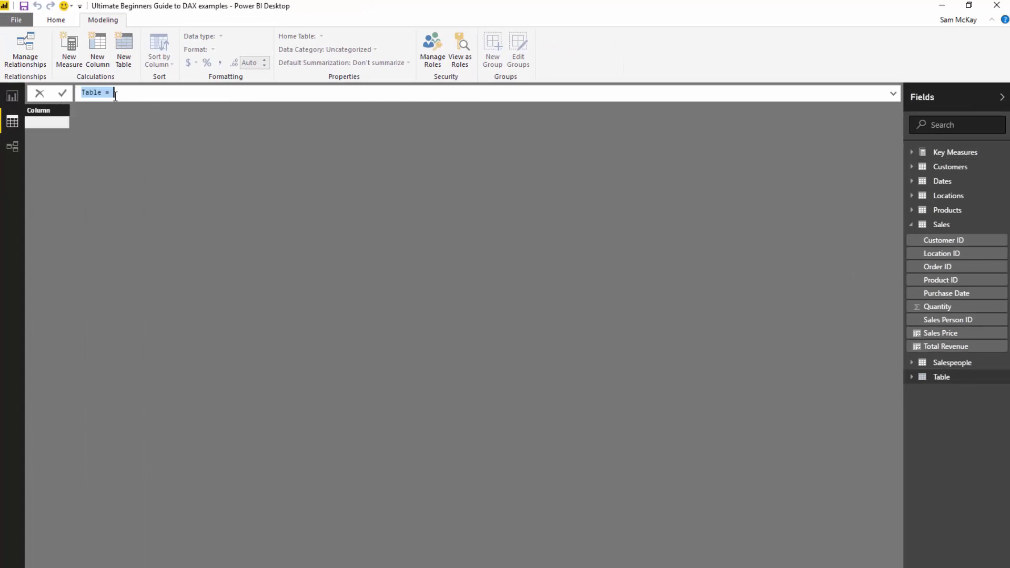
# Name the new table FILTER example and begin its formula with a FILTER function over the Sales table.
pyautogui.write('FILTER exa')
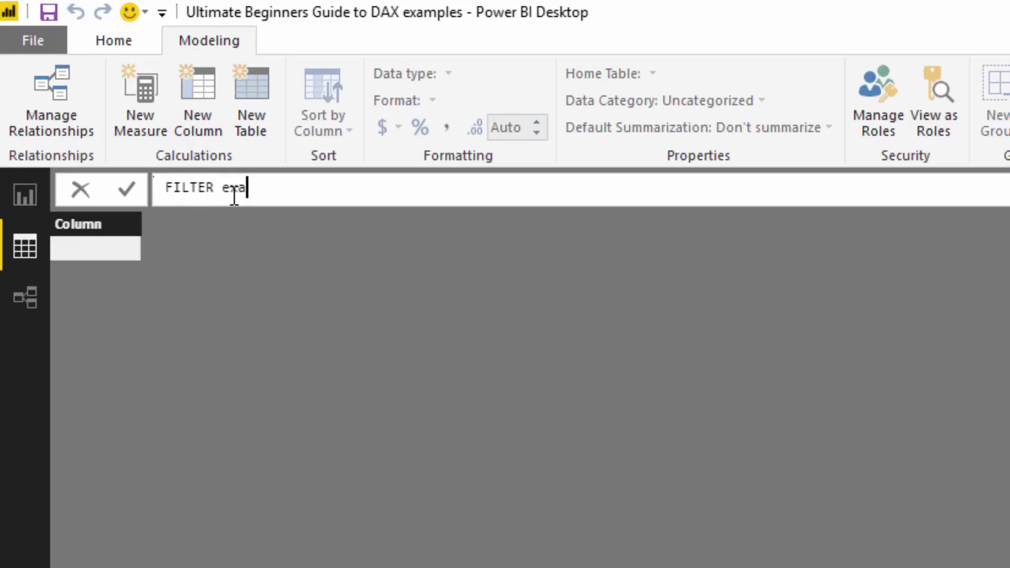
pyautogui.write('mple = ')
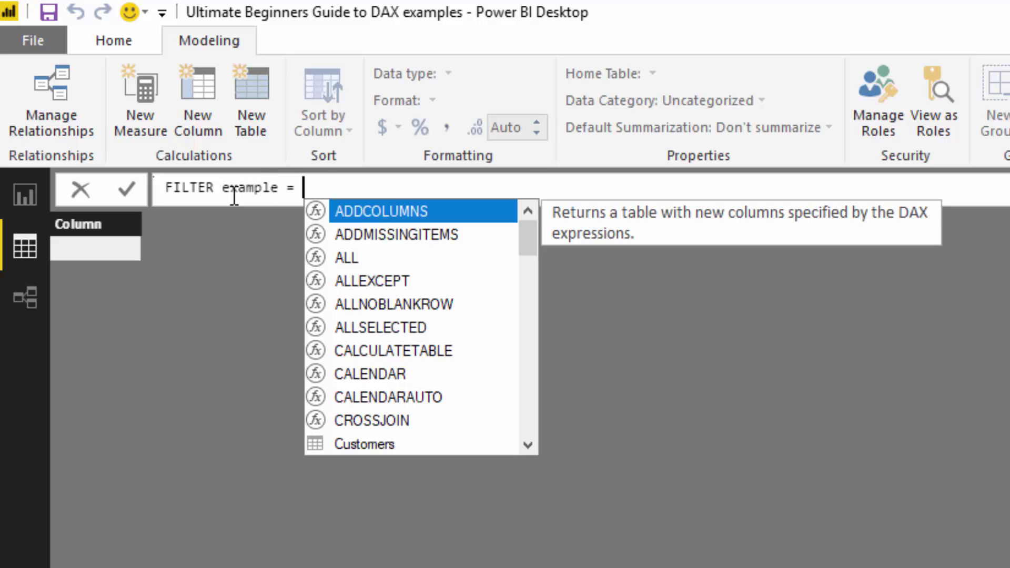
pyautogui.write('FILTER(')
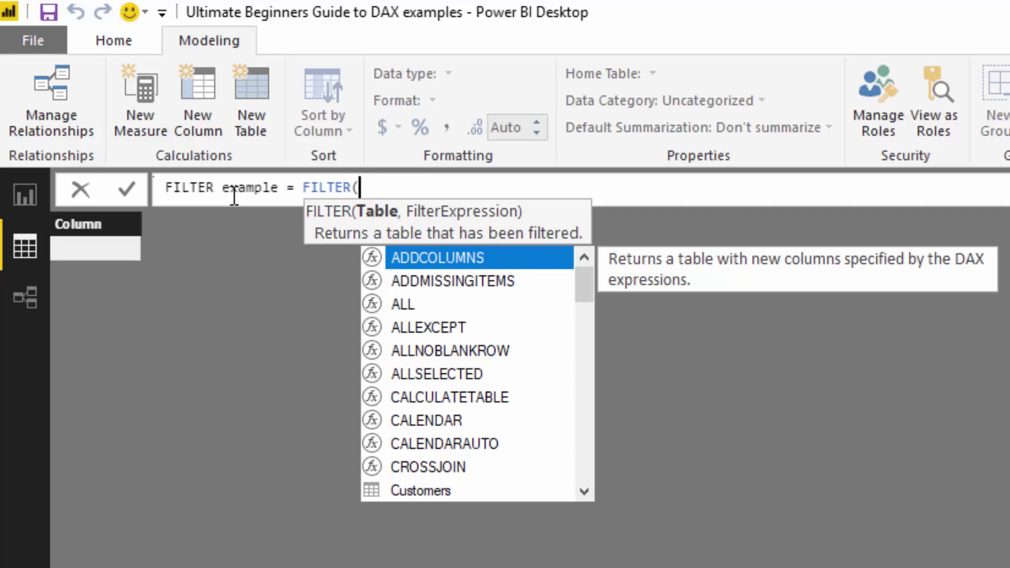
pyautogui.write('Sales')
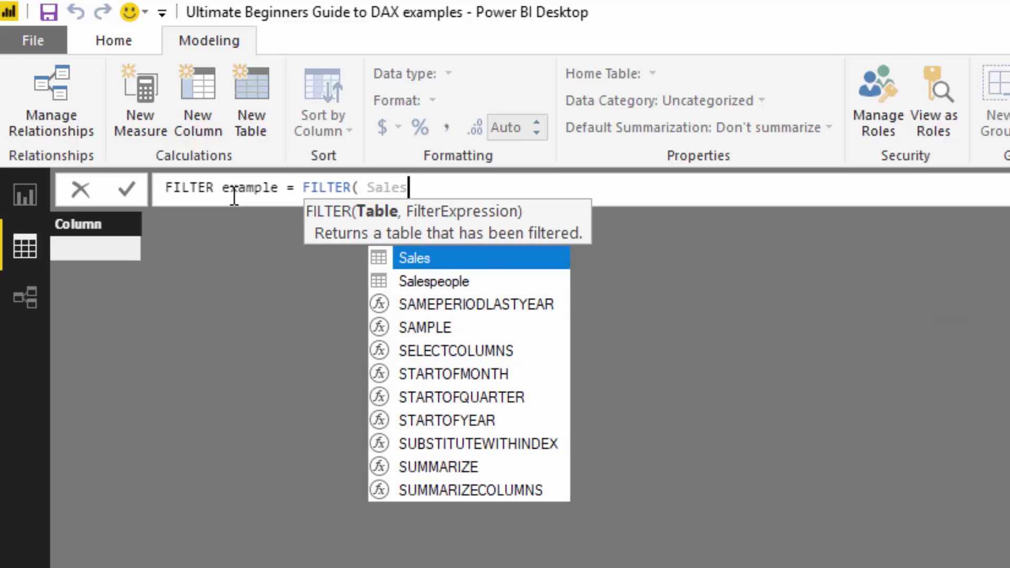
pyautogui.press('Tab')
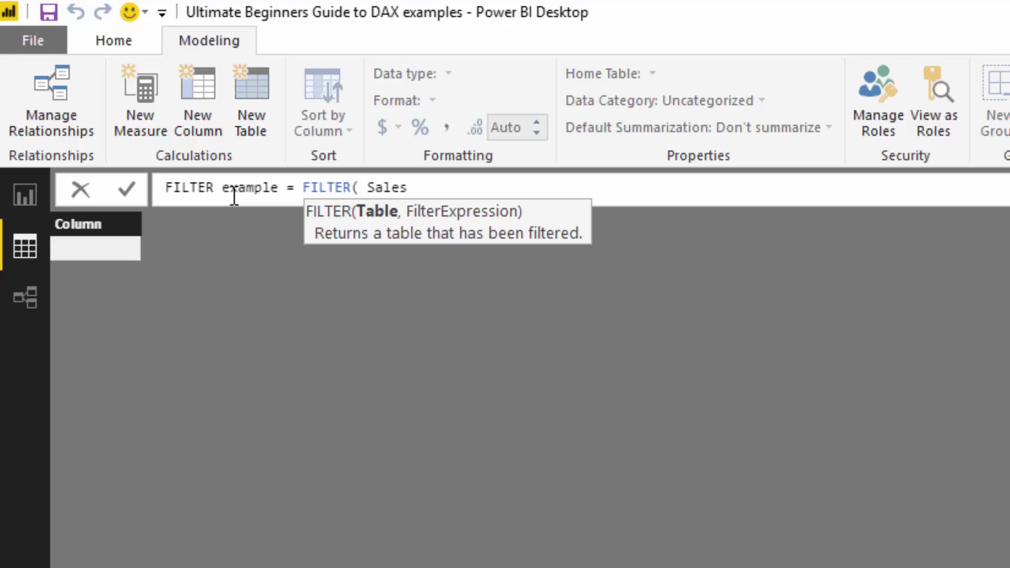
# Complete the FILTER formula with the condition Sales[Quantity] >= 2 and commit it.
pyautogui.write(', QUa')
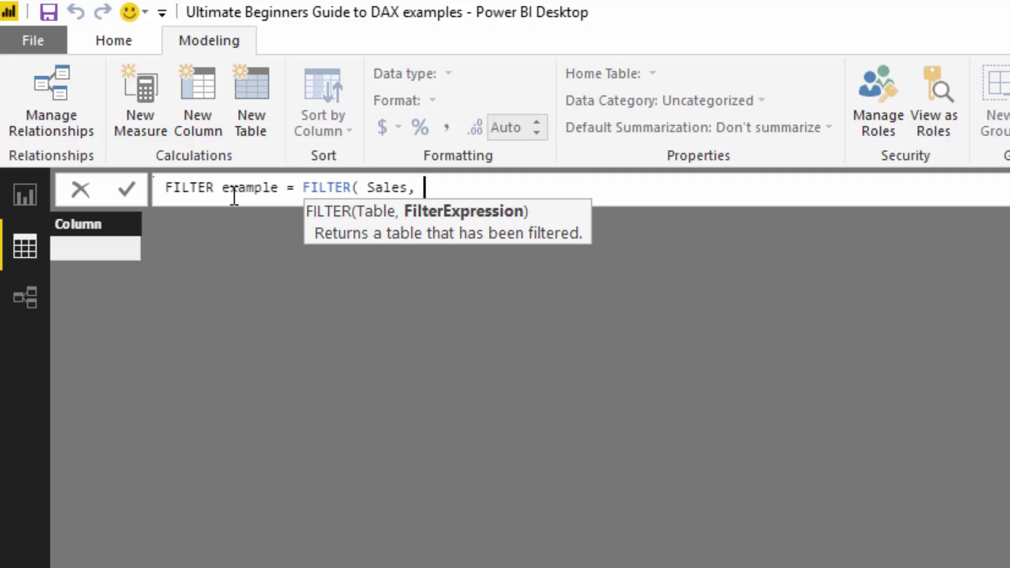
pyautogui.press('Down')
pyautogui.press('Down')
pyautogui.press('Down')
pyautogui.press('Down')
pyautogui.press('Down')
pyautogui.press('Down')
pyautogui.press('Down')
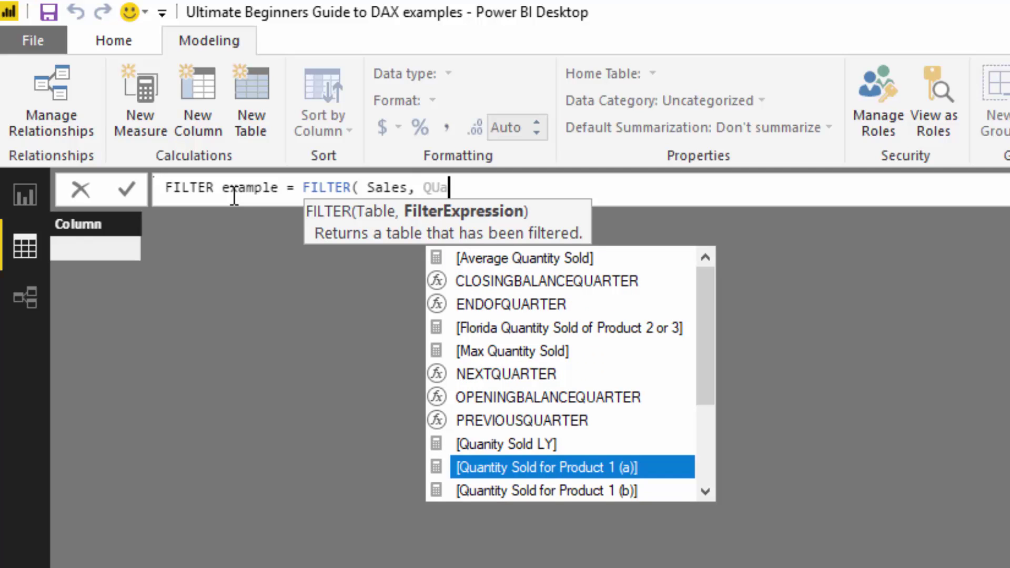
pyautogui.press('Up')
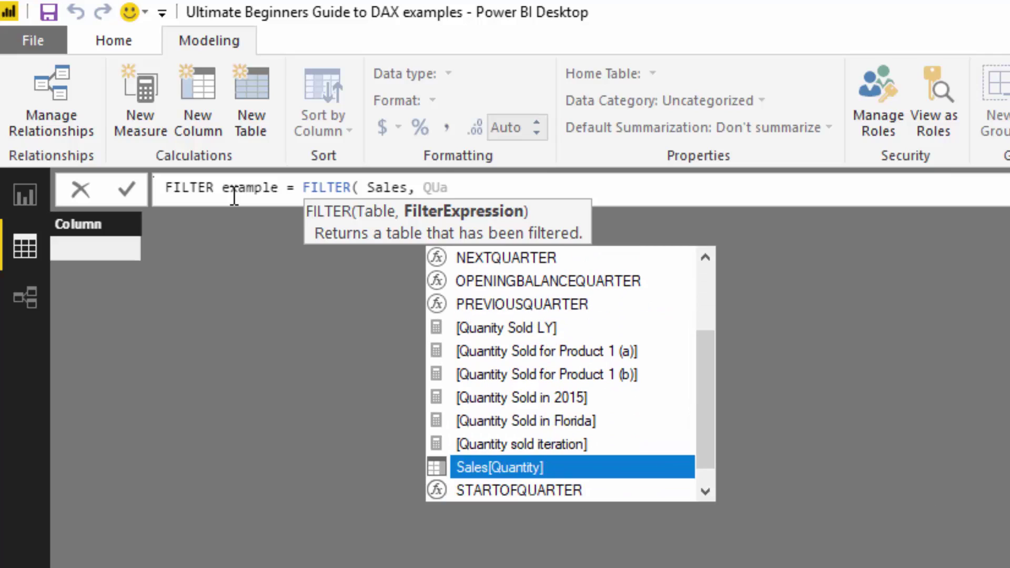
pyautogui.press('Tab')
pyautogui.write('>=')
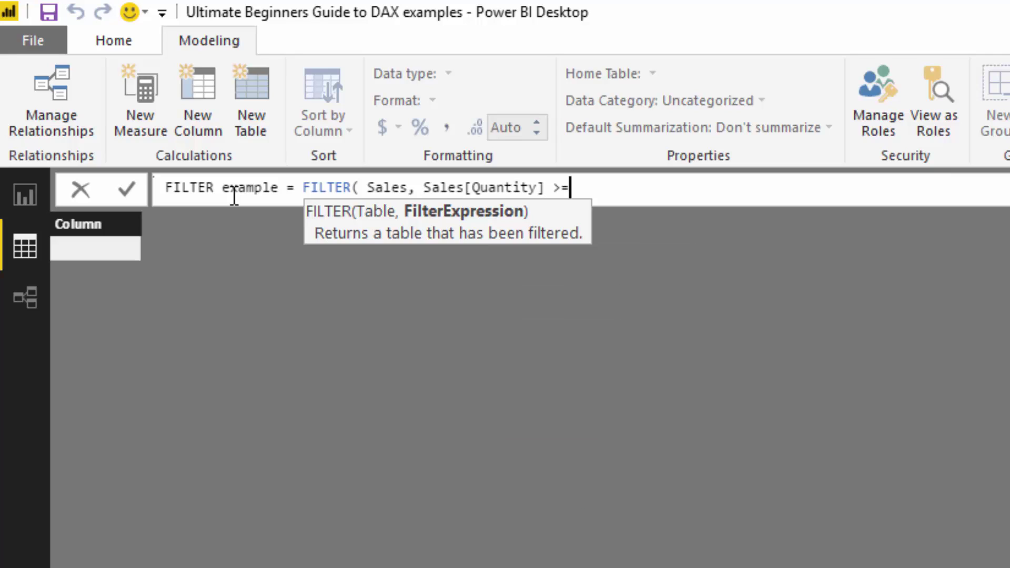
pyautogui.write(' 2 )')
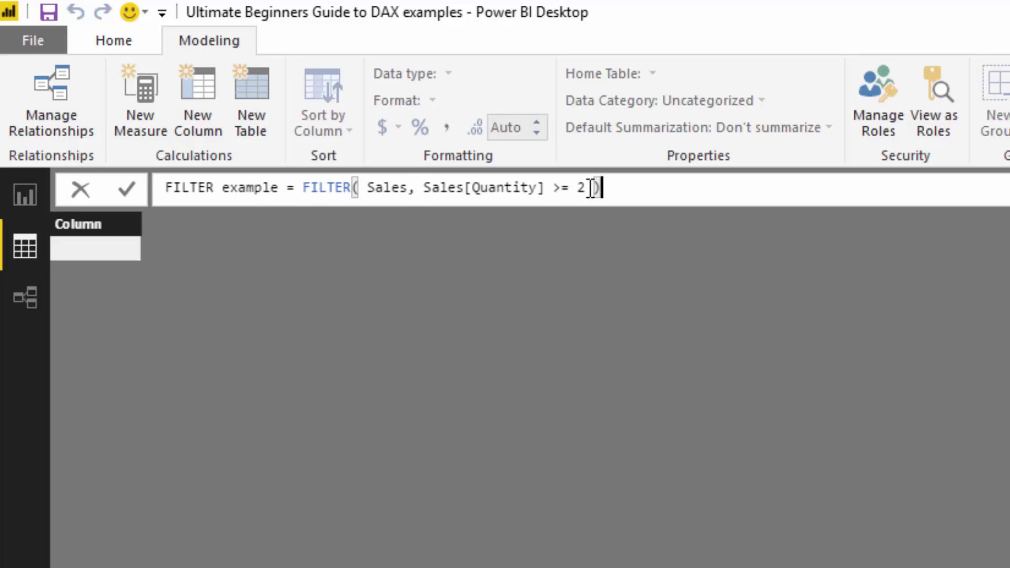
pyautogui.moveTo(586, 188); pyautogui.dragTo(425, 176)
pyautogui.click(635, 195)
pyautogui.press('Return')
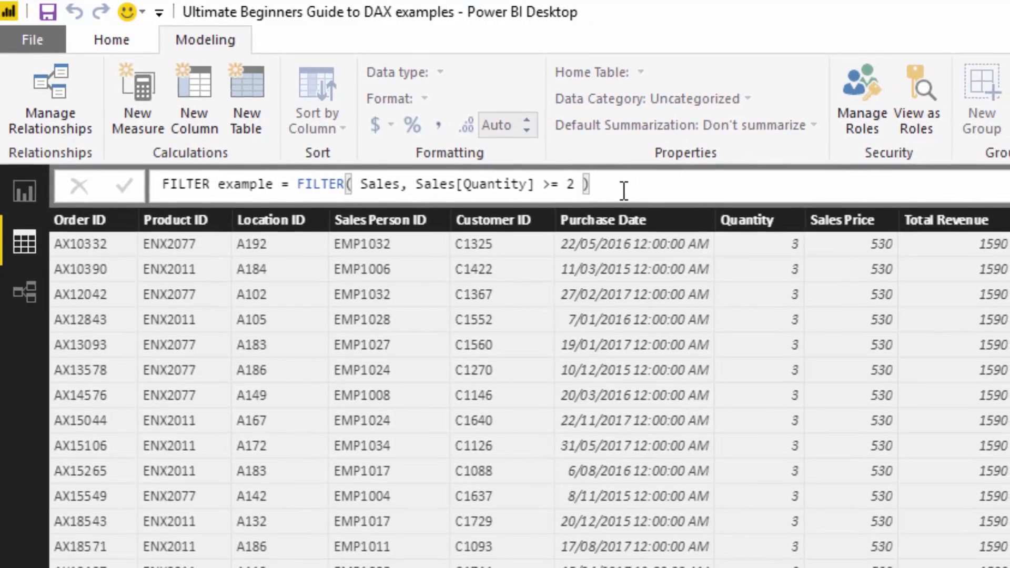
# Examine the Quantity values in the FILTER example table, compare them with the full Sales table, and review the filter formula.
pyautogui.scroll(-1, 759, 428)
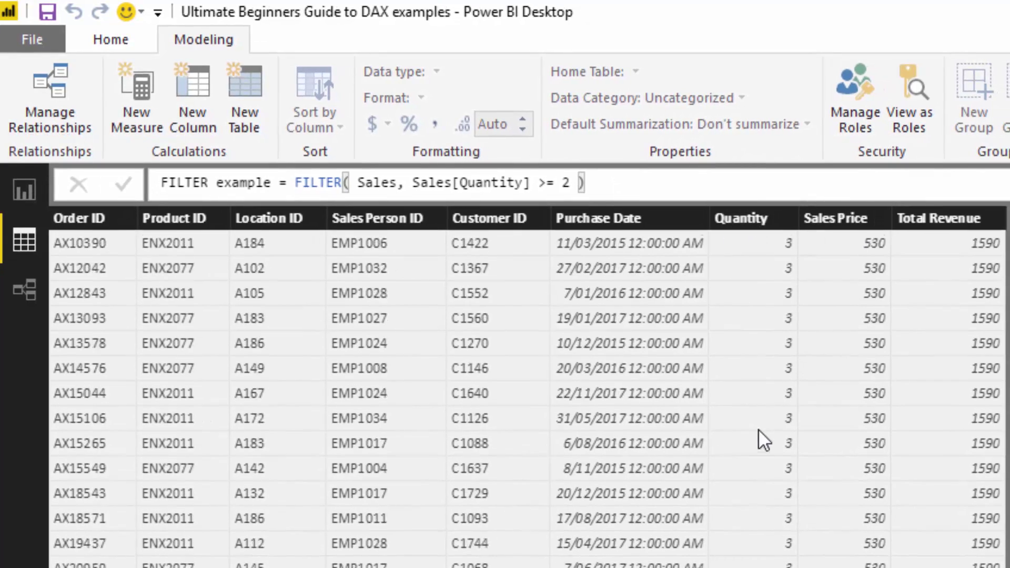
pyautogui.scroll(-15, 770, 414)
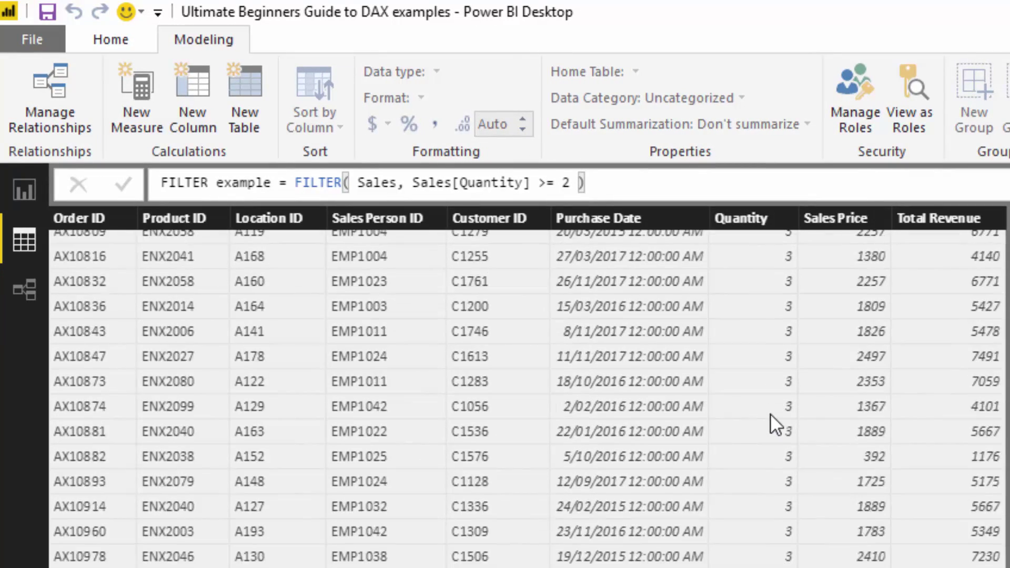
pyautogui.scroll(-15, 771, 414)
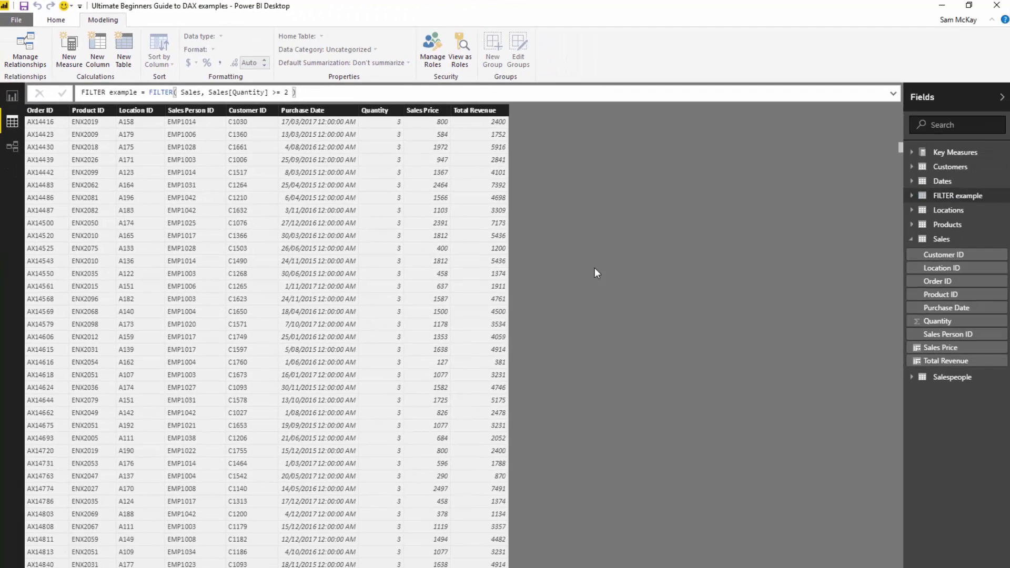
pyautogui.moveTo(900, 146); pyautogui.dragTo(901, 166)
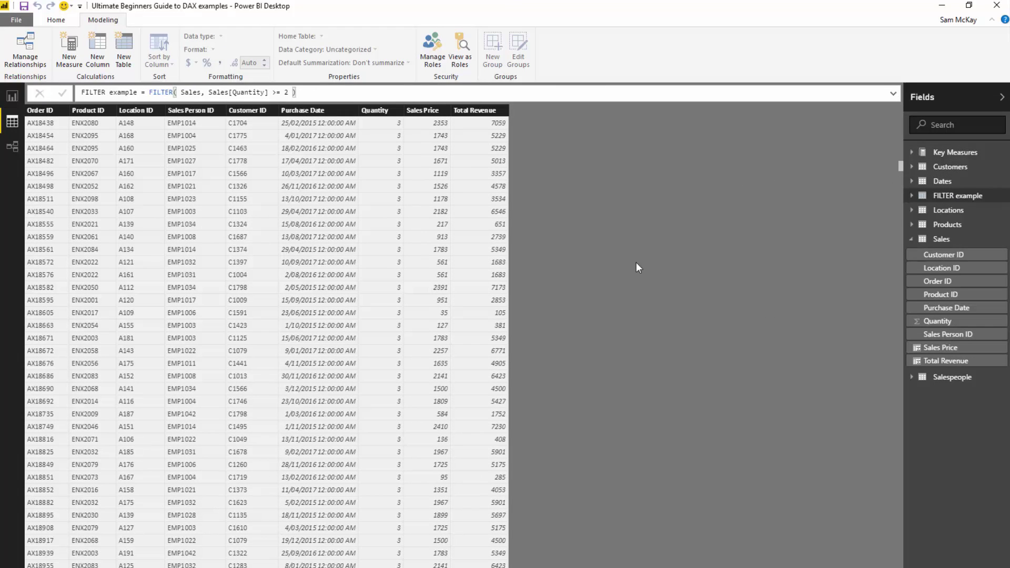
pyautogui.click(941, 239)
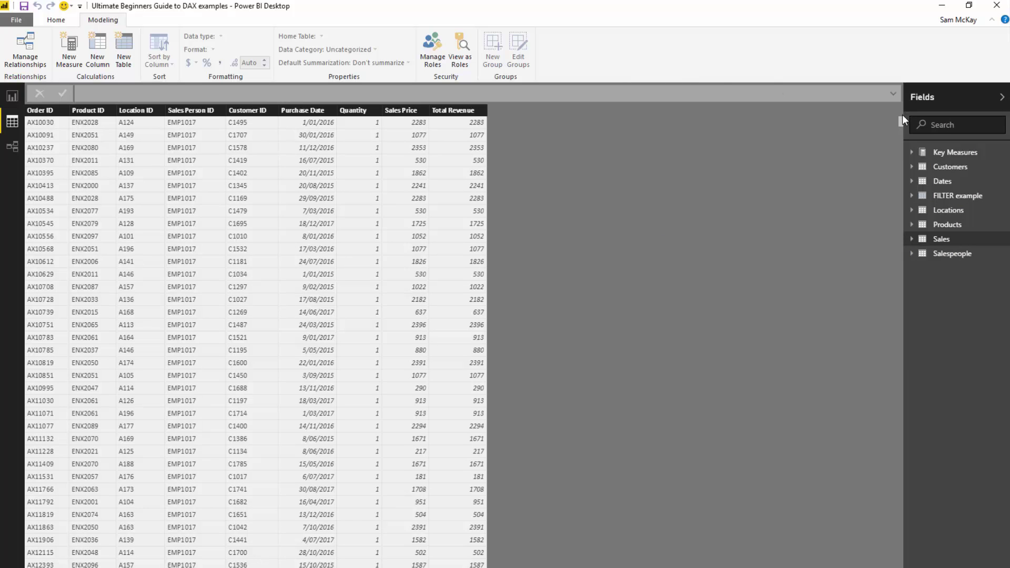
pyautogui.moveTo(899, 120); pyautogui.dragTo(902, 133)
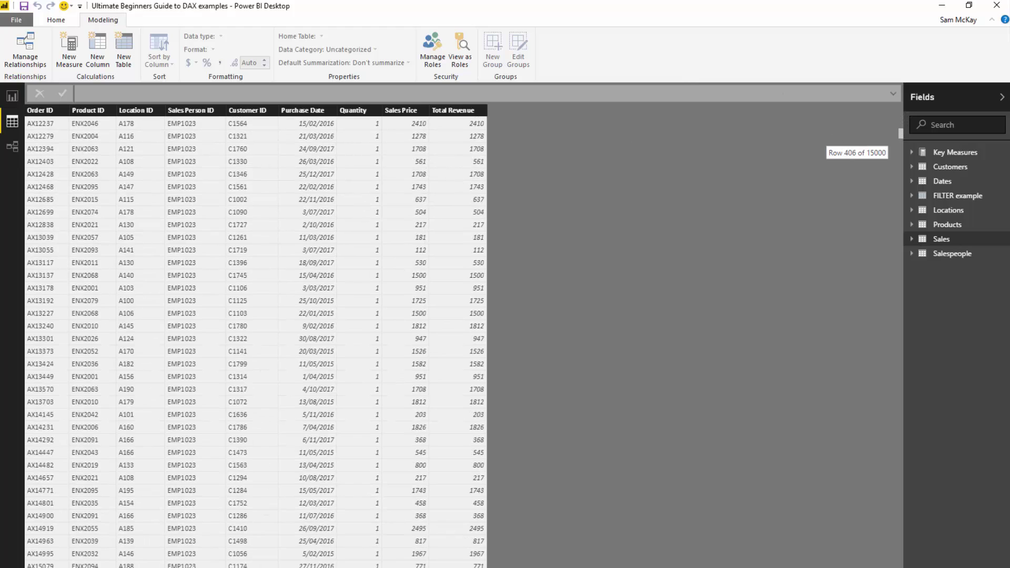
pyautogui.click(941, 196)
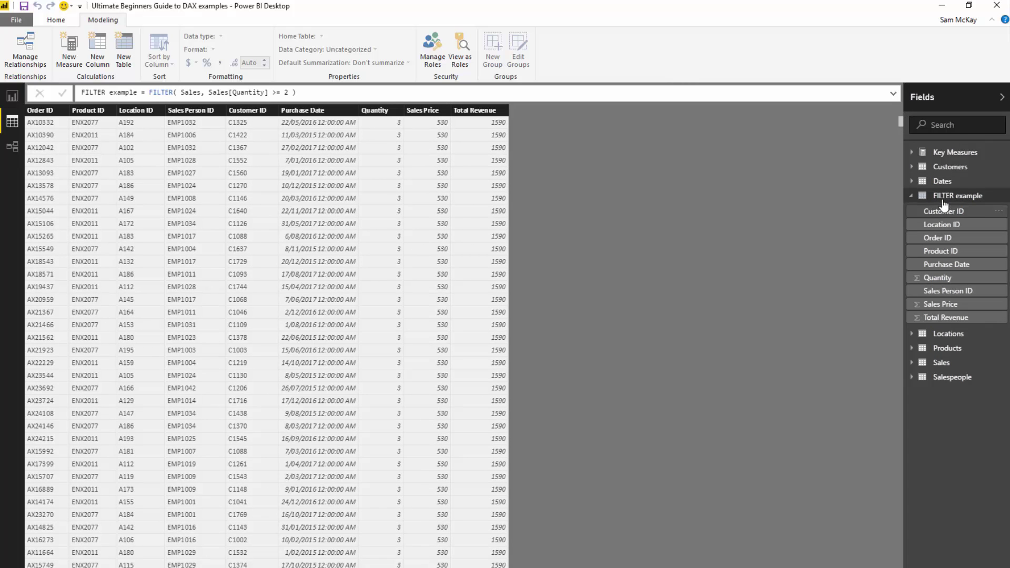
pyautogui.moveTo(297, 93); pyautogui.dragTo(63, 93)
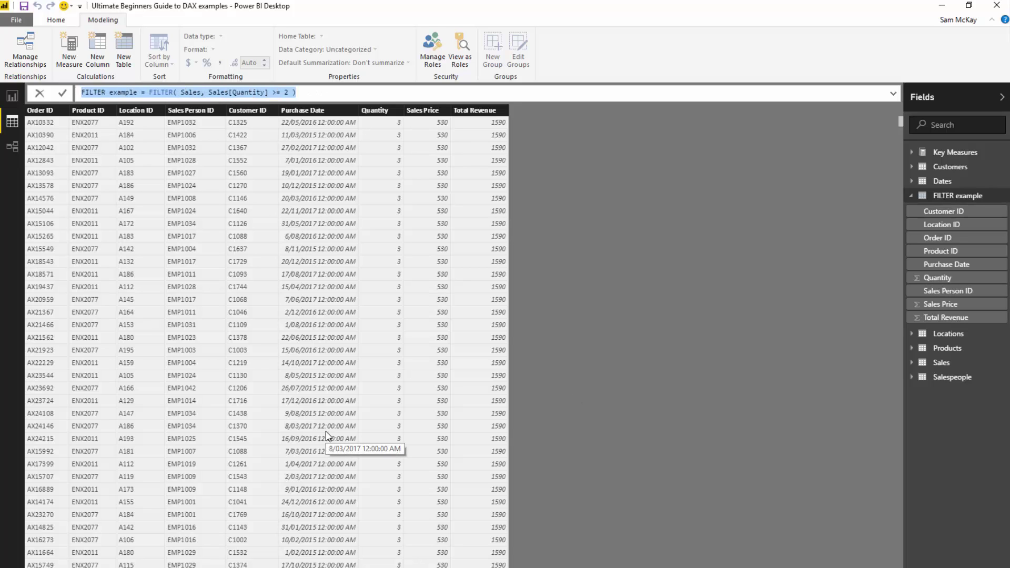
pyautogui.click(314, 94)
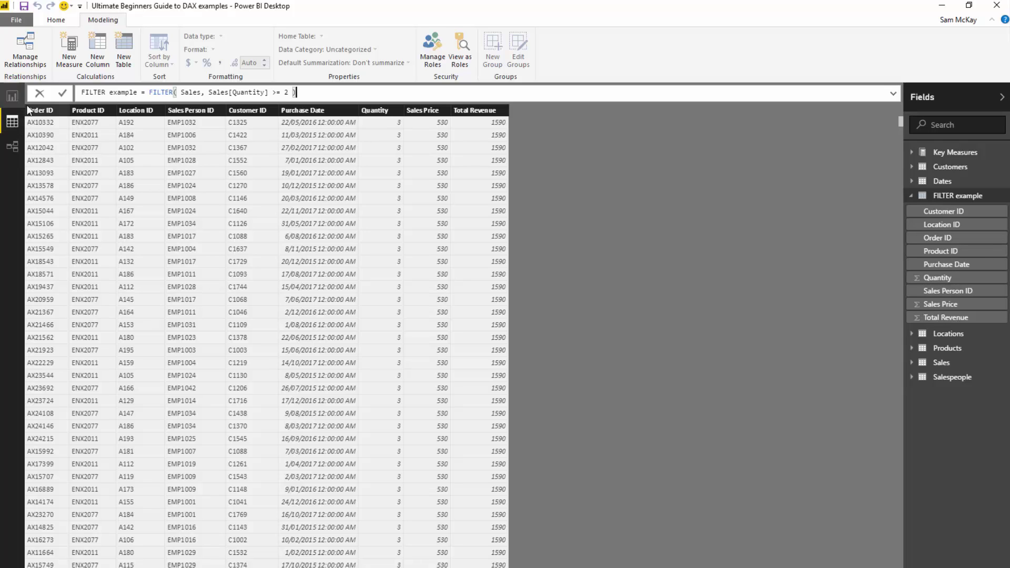
# Add another calculated table named VALUES example and begin its formula with the VALUES function.
pyautogui.click(59, 23)
pyautogui.click(109, 25)
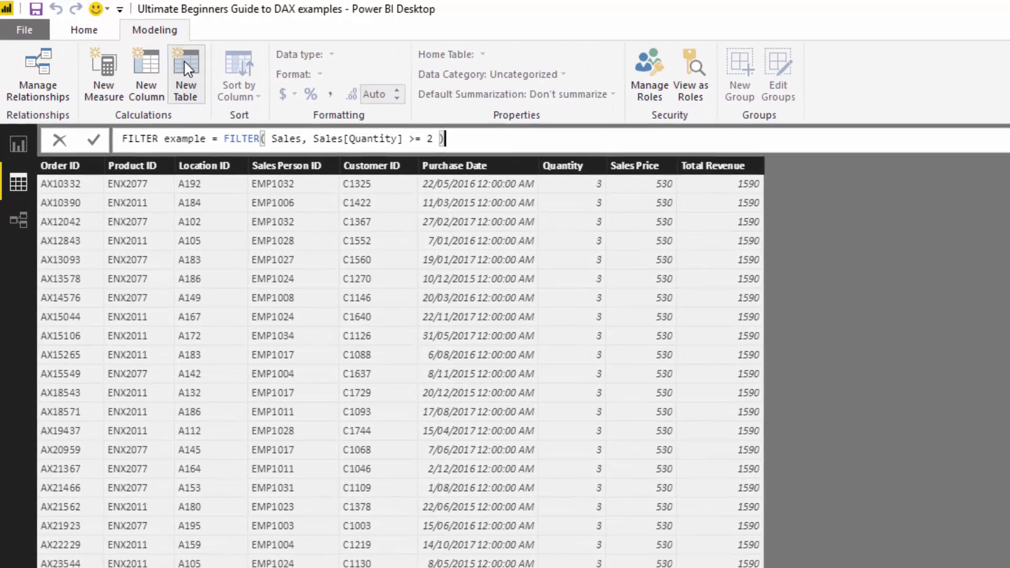
pyautogui.click(122, 41)
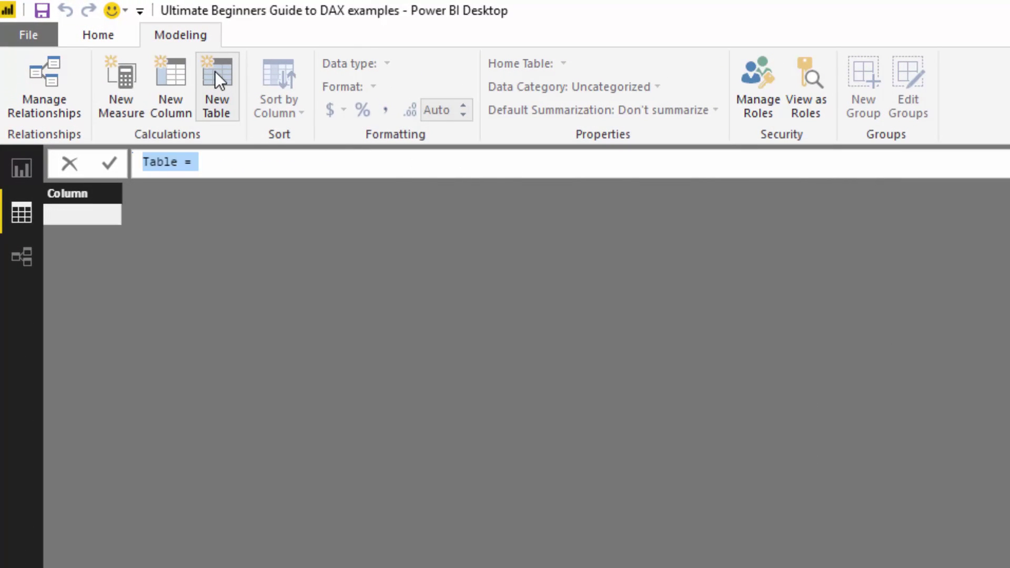
pyautogui.write('VALUES example')
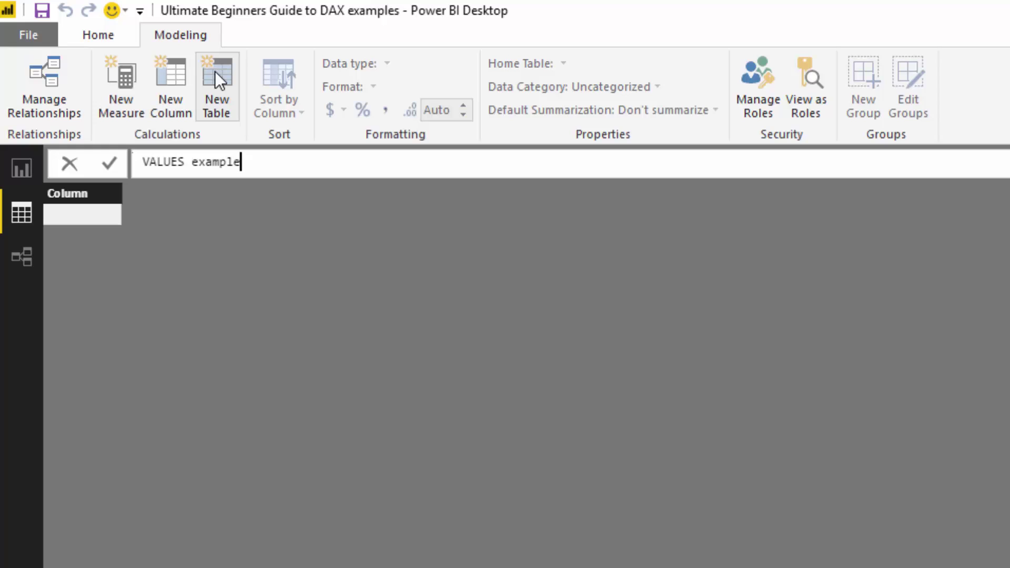
pyautogui.write('= ')
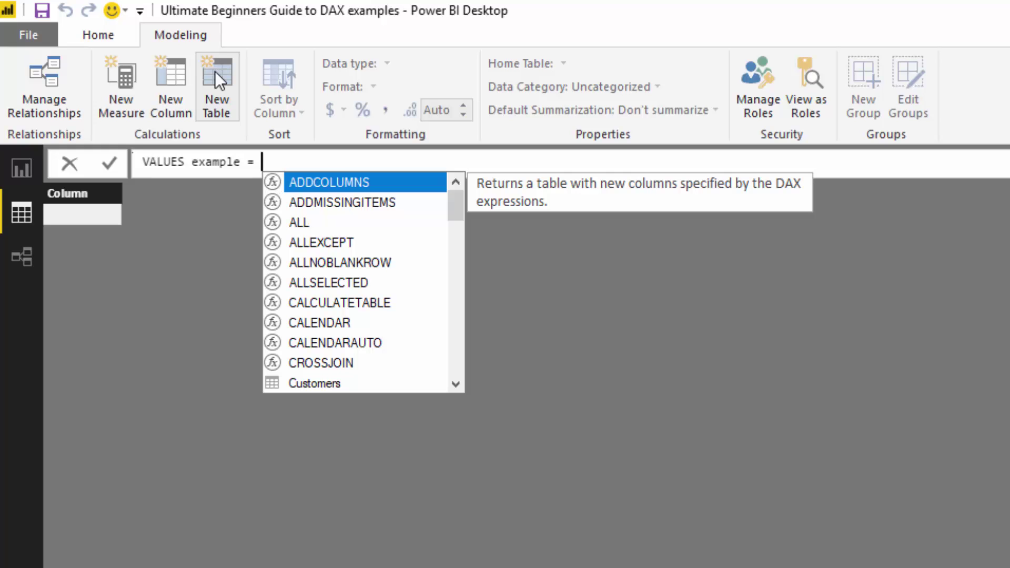
pyautogui.write('VALUES(')
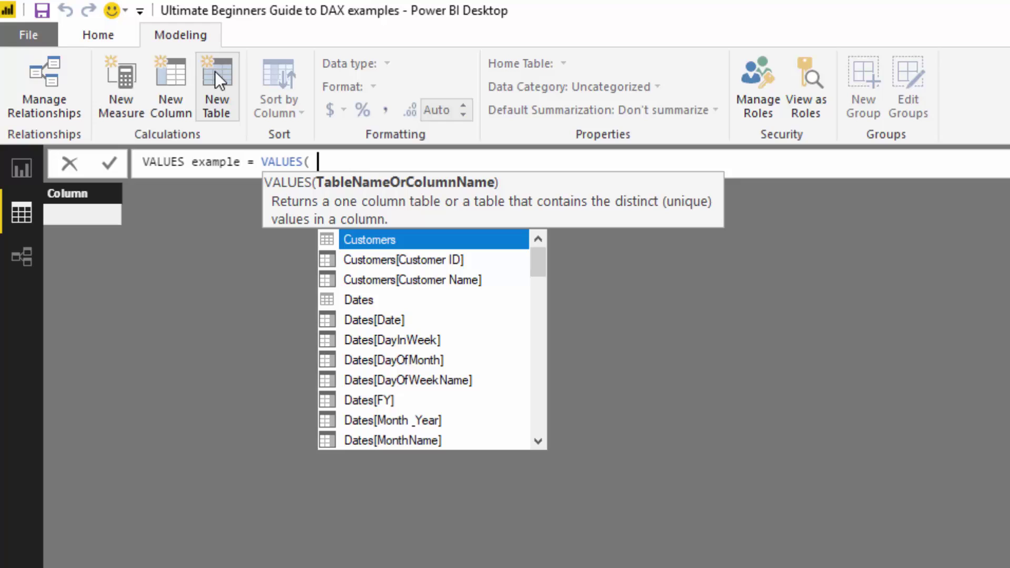
pyautogui.write('Pr')
pyautogui.press('Down')
pyautogui.press('Down')
pyautogui.press('Down')
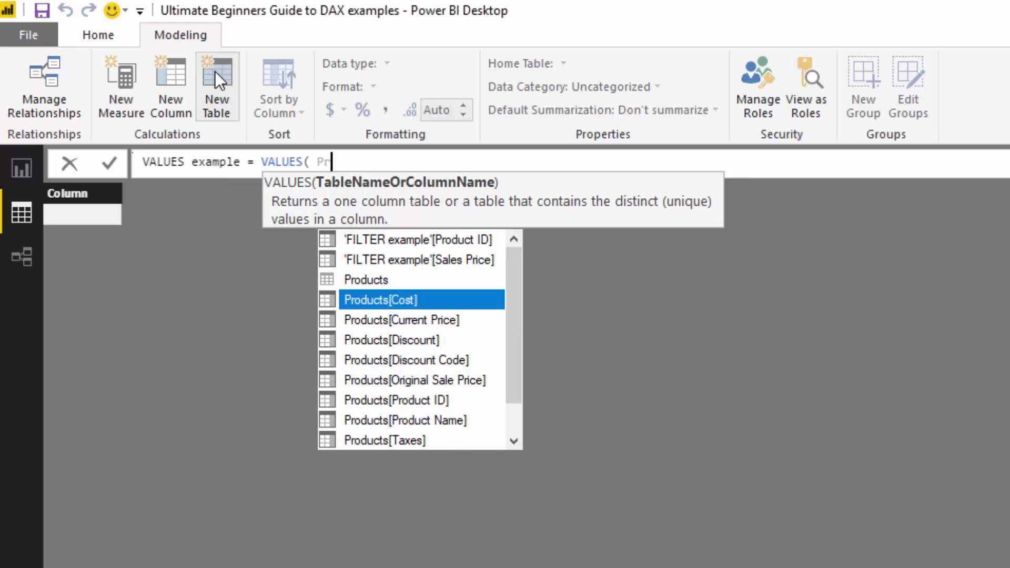
pyautogui.press('BackSpace')
pyautogui.press('BackSpace')
# Complete the VALUES formula with the Sales[Product ID] column, commit it and look through the resulting table.
pyautogui.write('Sale')
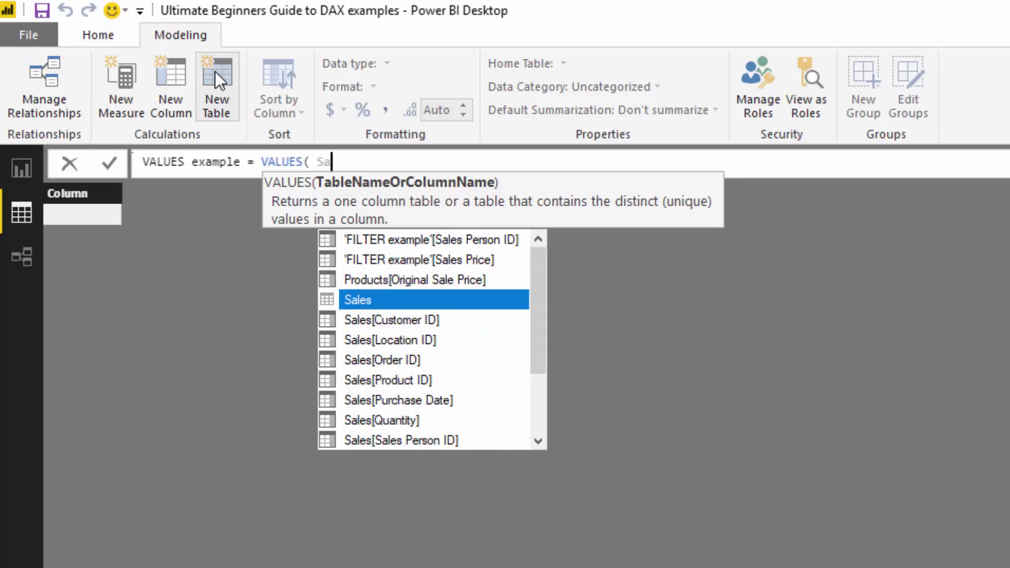
pyautogui.press('Down')
pyautogui.press('Down')
pyautogui.press('Down')
pyautogui.press('Down')
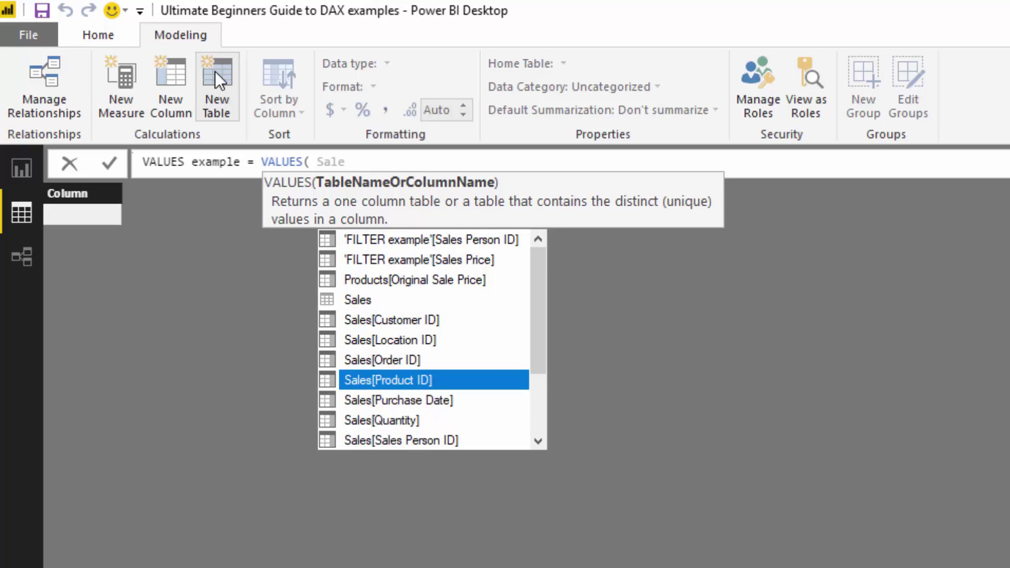
pyautogui.press('Tab')
pyautogui.write(')')
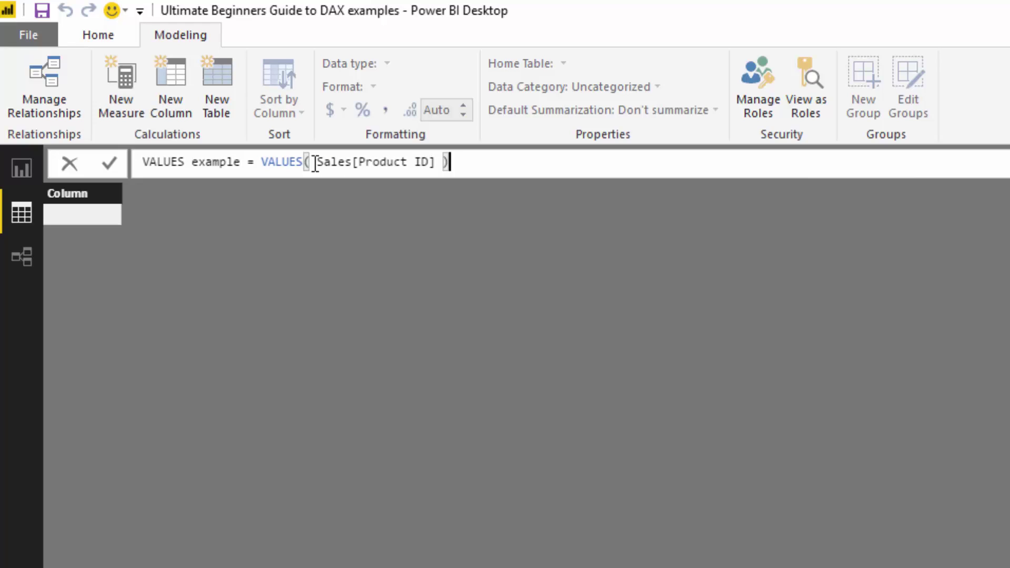
pyautogui.press('Return')
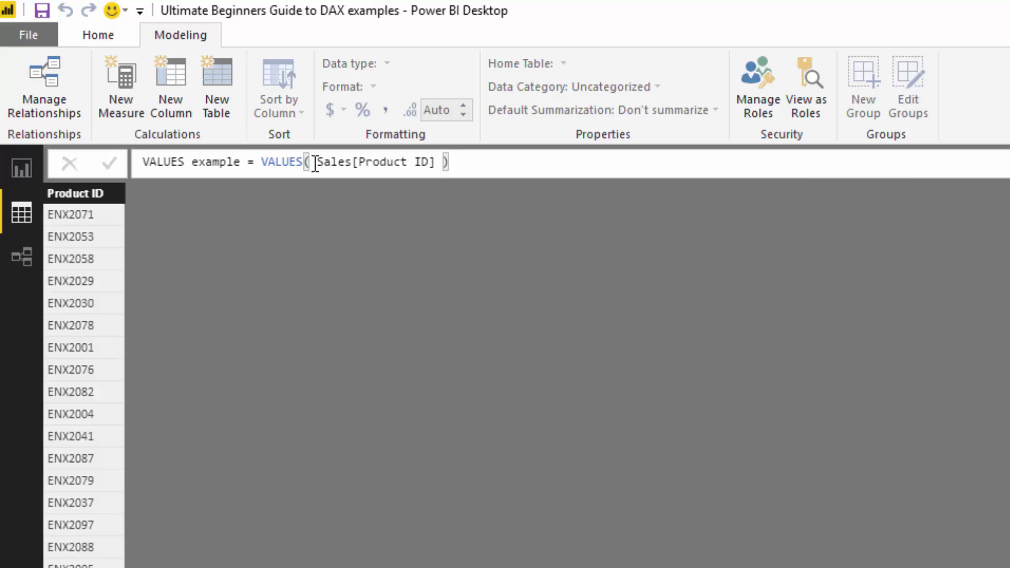
pyautogui.scroll(-10, 170, 404)
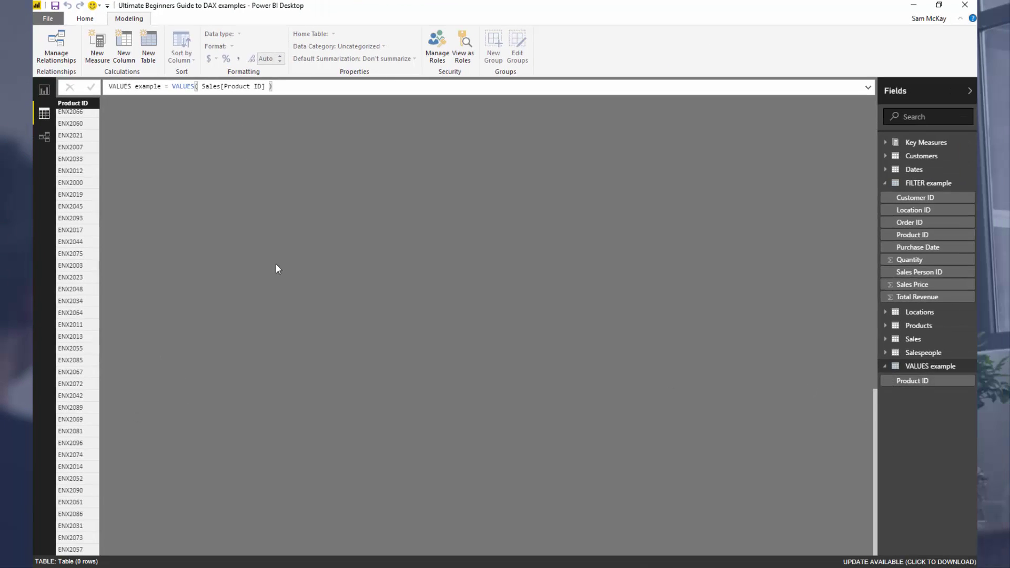
# Replace the VALUES function with ALL in the VALUES example table's formula, keeping Sales[Product ID] as its argument, and commit it.
pyautogui.scroll(15, 242, 232)
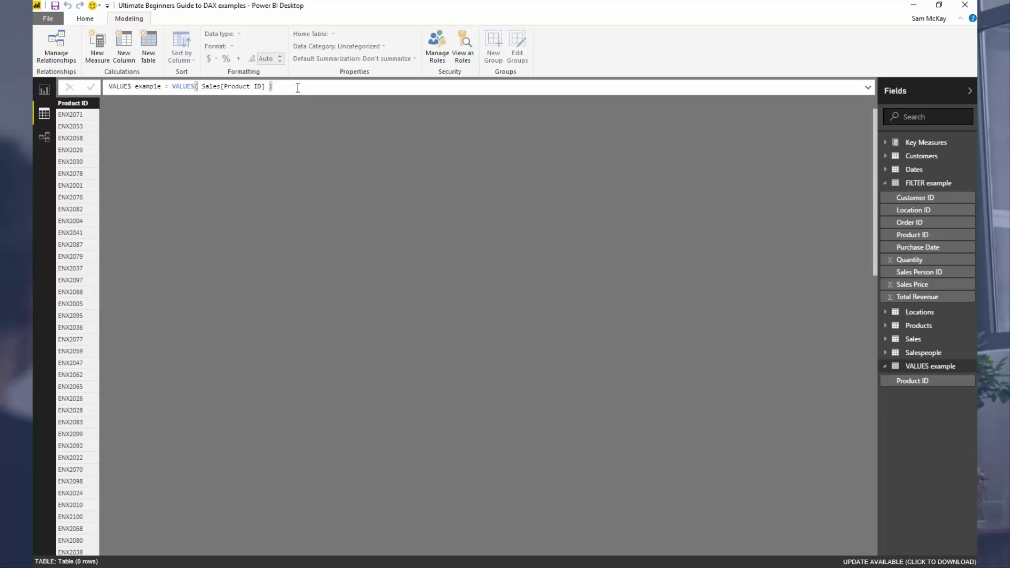
pyautogui.moveTo(273, 87); pyautogui.dragTo(172, 85)
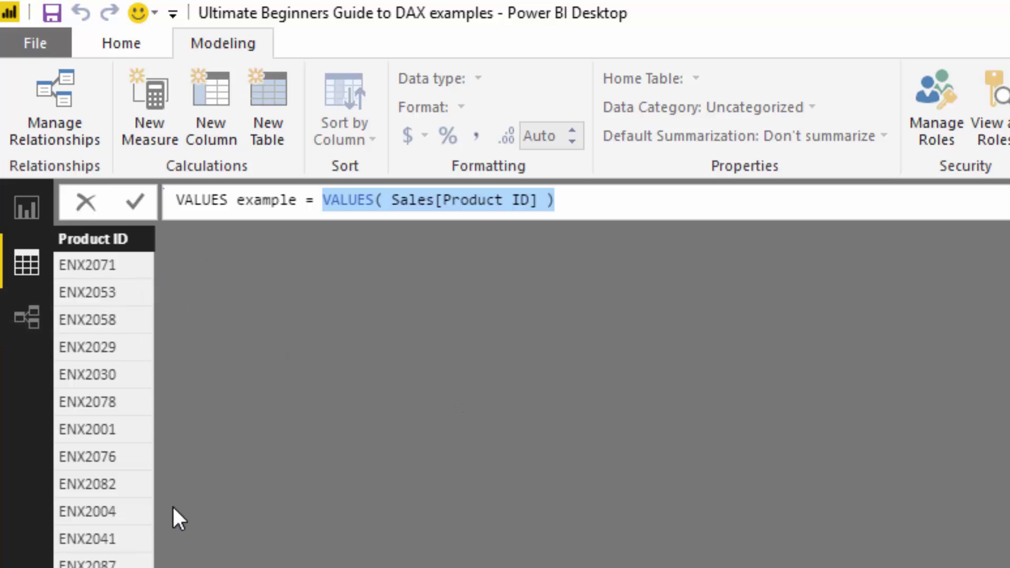
pyautogui.click(649, 206)
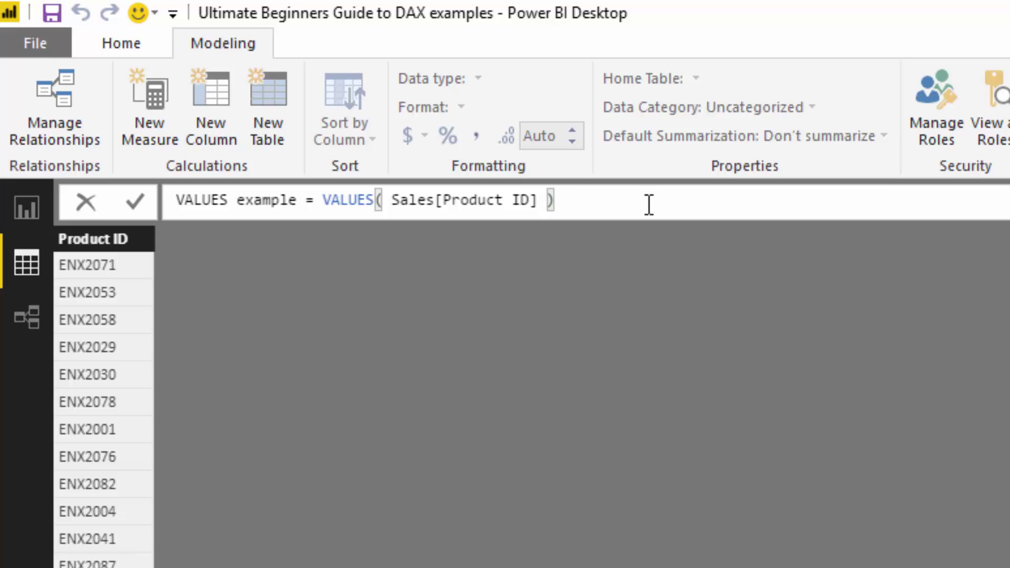
pyautogui.moveTo(323, 199); pyautogui.dragTo(378, 199)
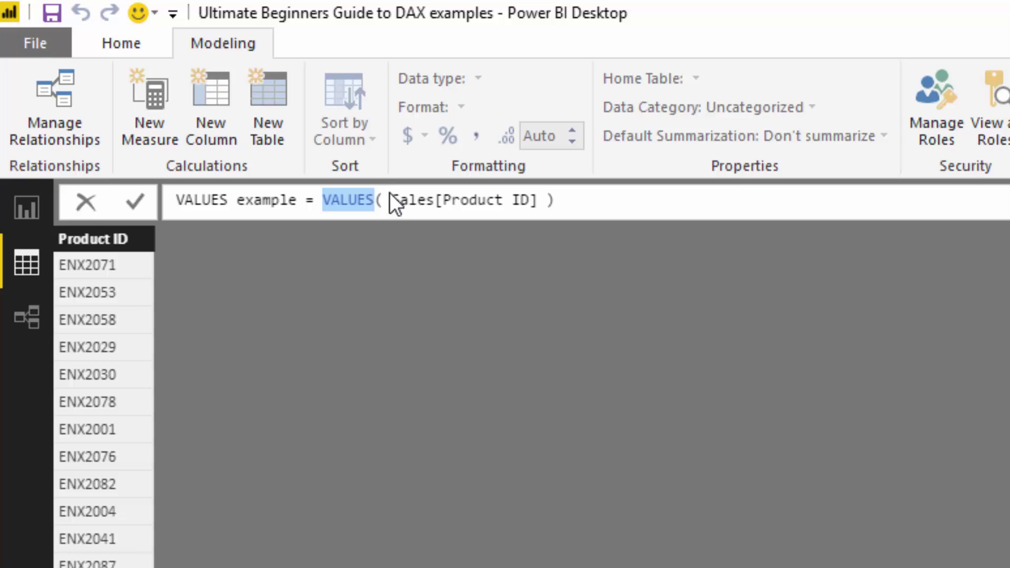
pyautogui.write('ALL')
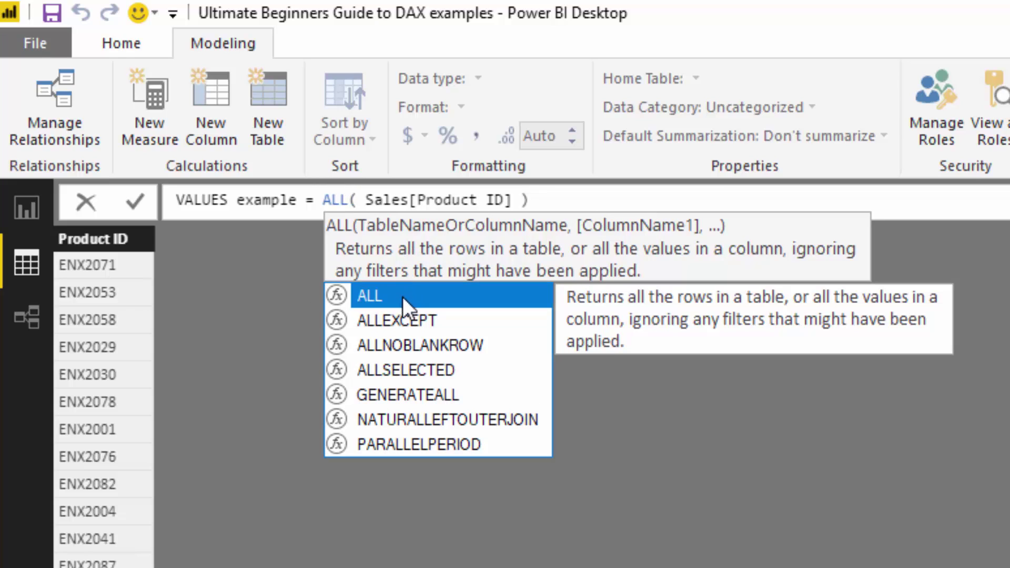
pyautogui.click(564, 200)
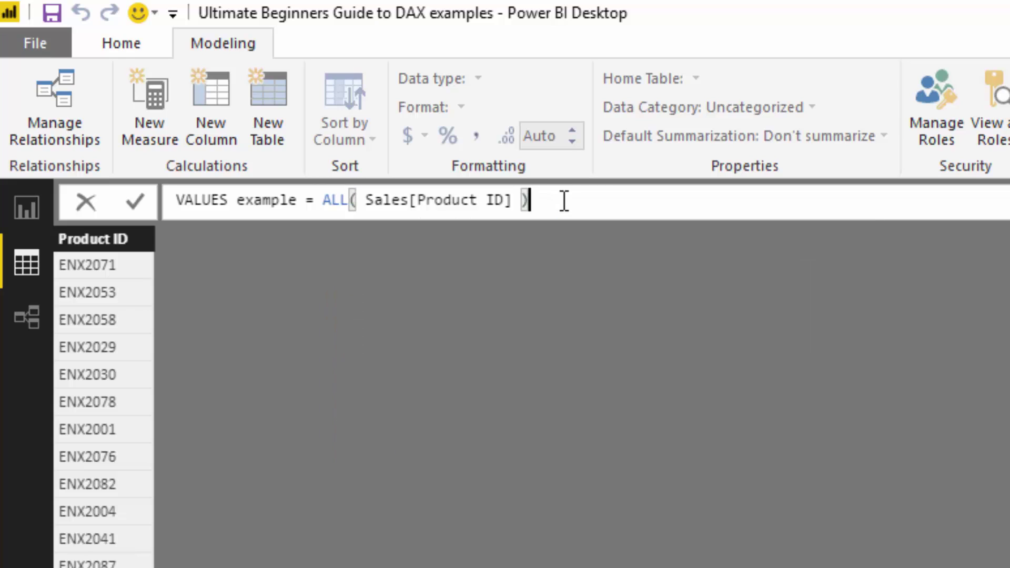
pyautogui.press('Return')
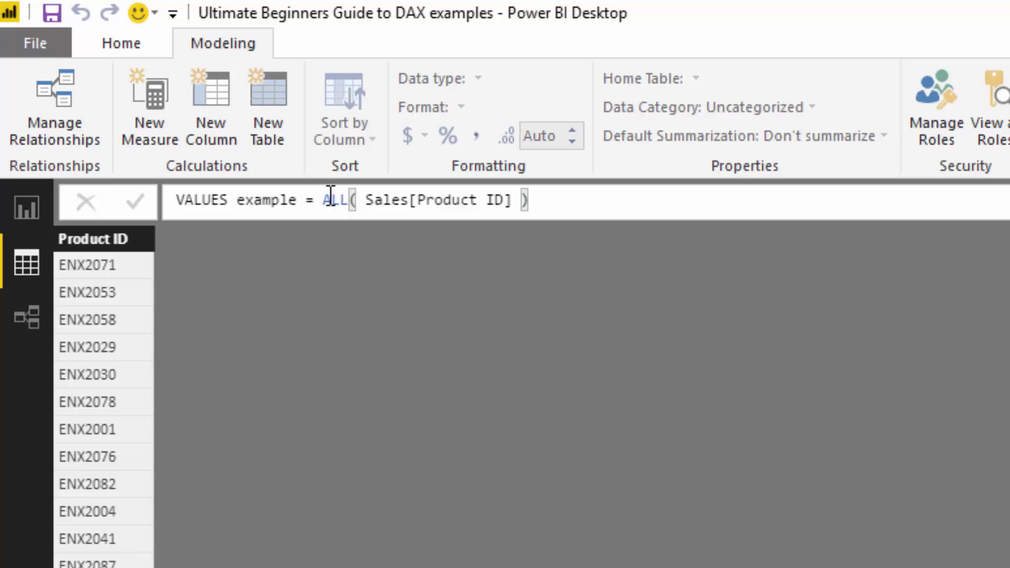
# Review the ALL expression and rename the calculated table as ALL example in its formula.
pyautogui.moveTo(321, 200); pyautogui.dragTo(650, 207)
pyautogui.click(650, 206)
pyautogui.moveTo(526, 201); pyautogui.dragTo(326, 200)
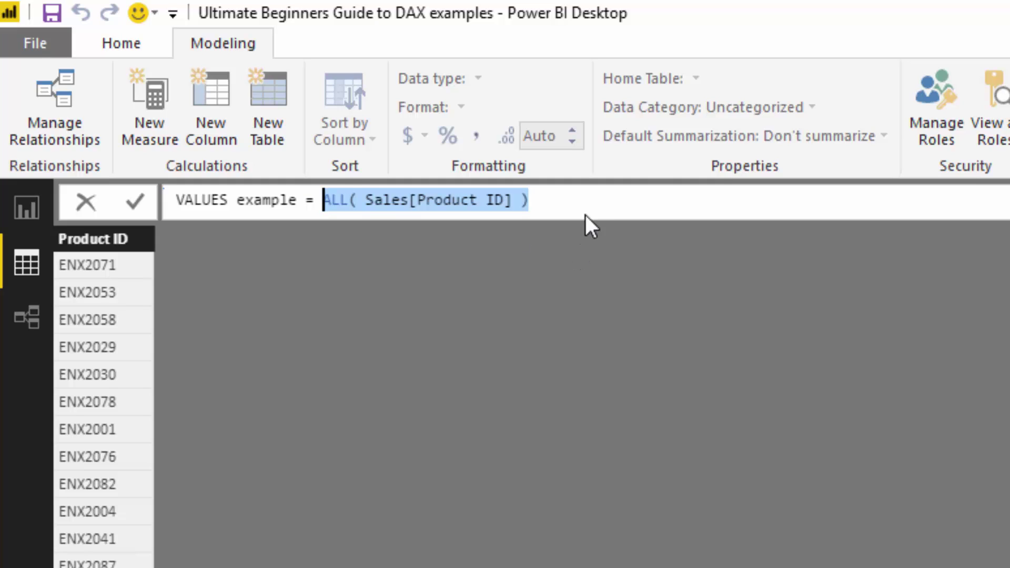
pyautogui.click(598, 200)
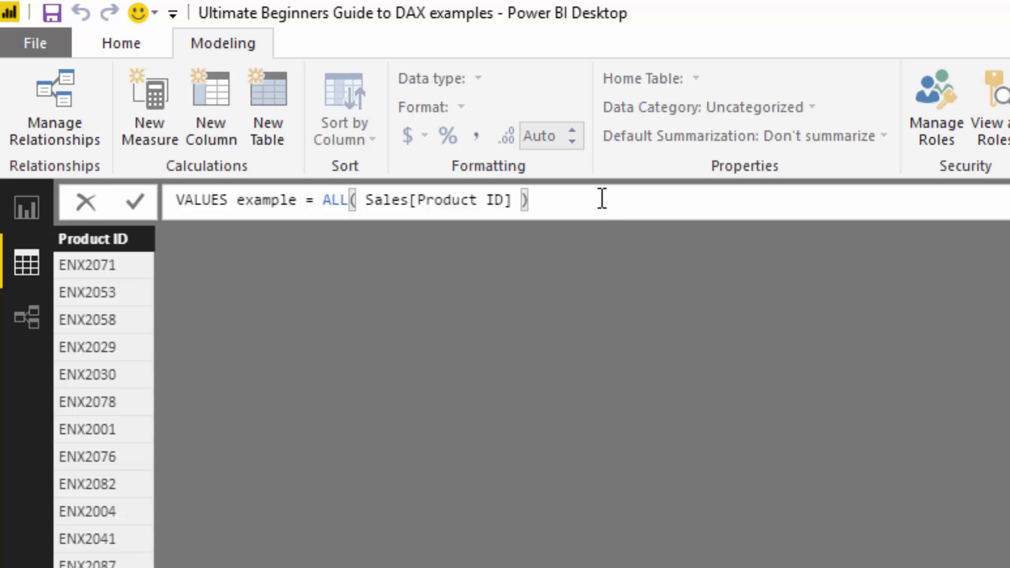
pyautogui.moveTo(227, 200); pyautogui.dragTo(111, 195)
pyautogui.write('ALL')
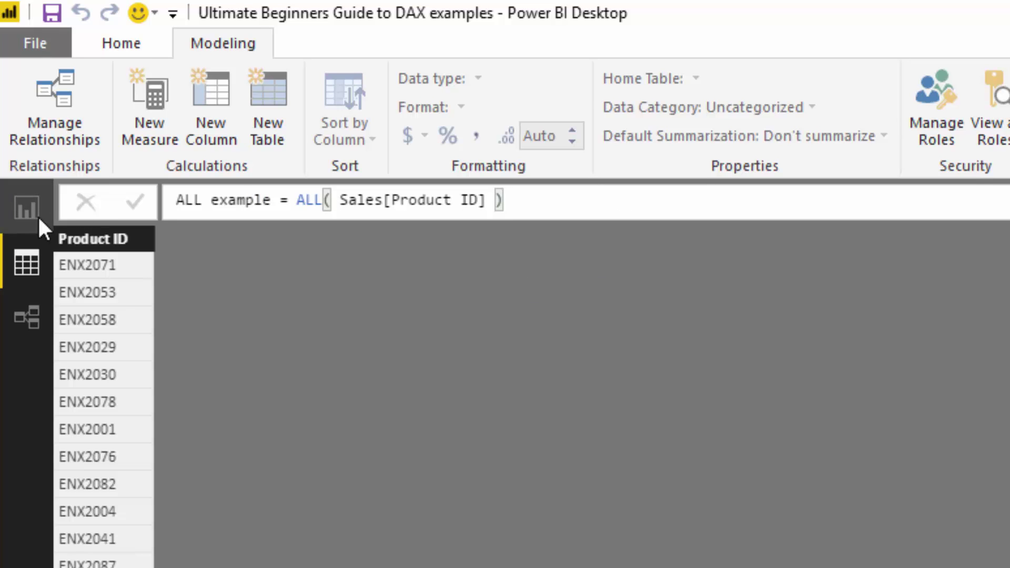
# Go to the report page and shift the product quantity table slightly on the canvas.
pyautogui.click(26, 207)
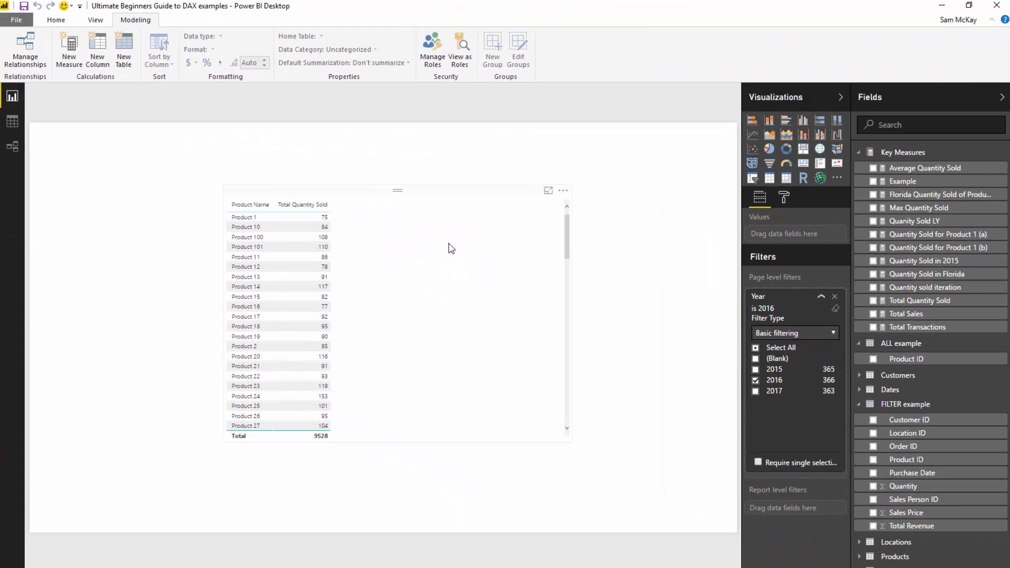
pyautogui.moveTo(452, 248); pyautogui.dragTo(409, 243)
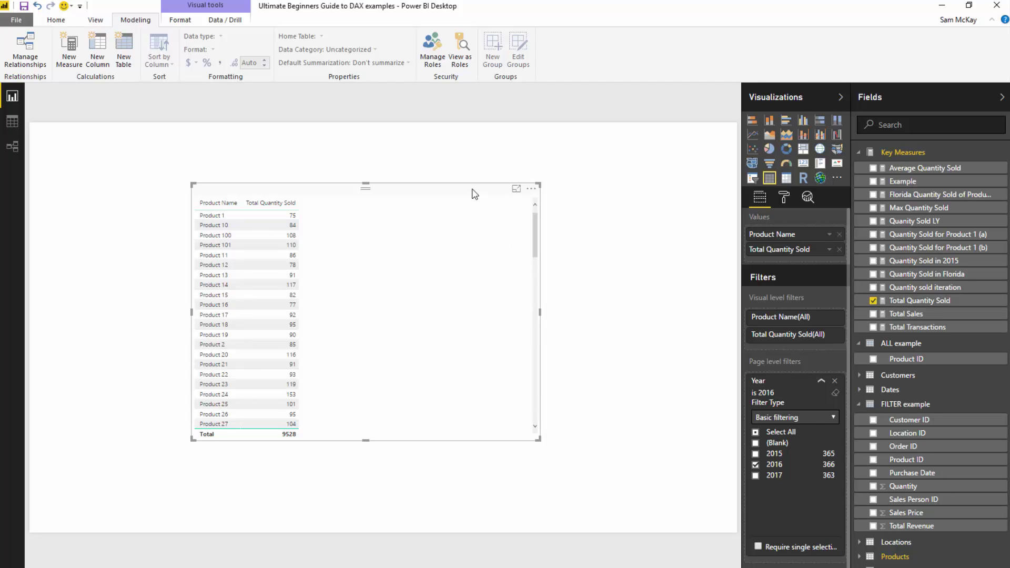
pyautogui.moveTo(475, 195); pyautogui.dragTo(484, 195)
# Try the Quantity Sold in Florida measure in the product table and replace it with Quantity Sold for Product 1 (b).
pyautogui.moveTo(916, 278); pyautogui.dragTo(384, 331)
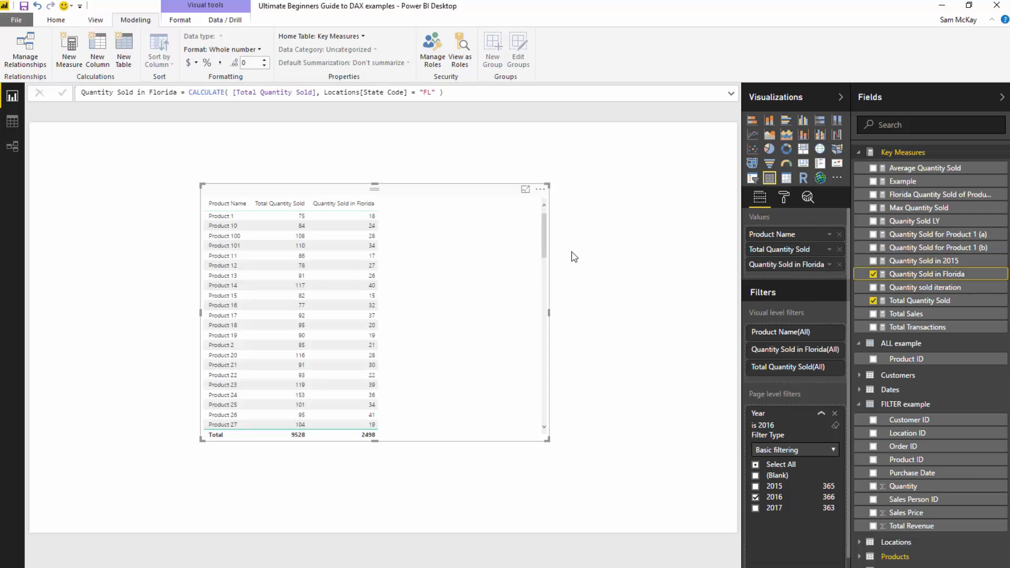
pyautogui.click(839, 264)
pyautogui.click(884, 248)
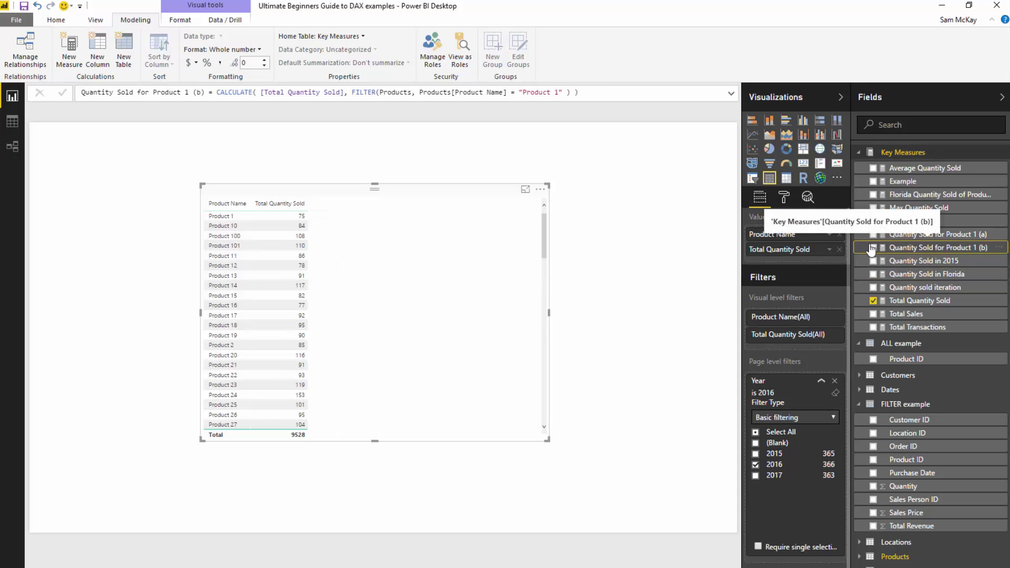
pyautogui.moveTo(884, 249); pyautogui.dragTo(415, 205)
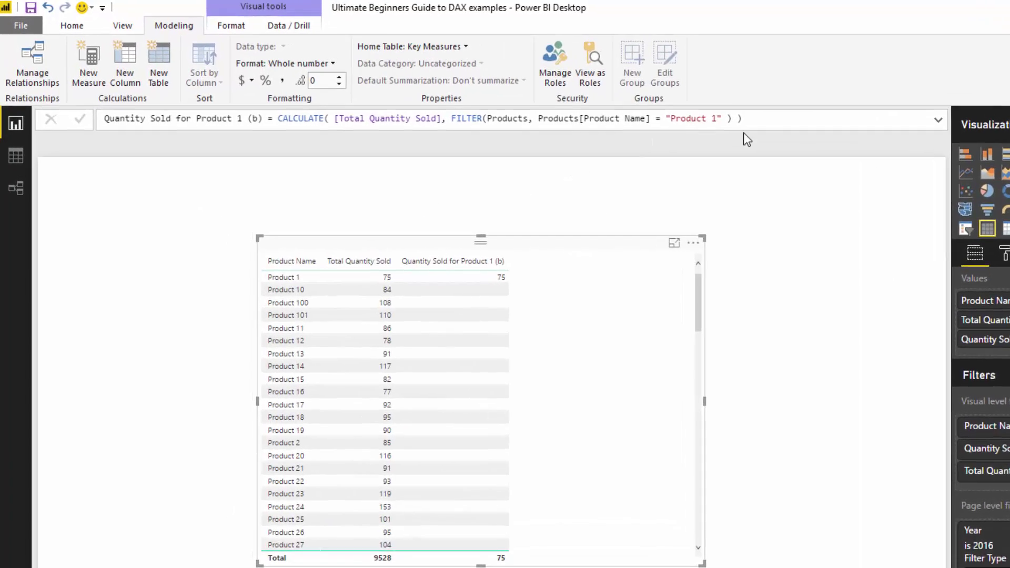
# Examine the Quantity Sold for Product 1 (b) formula: its FILTER table argument, the Product 1 condition and the Total Quantity Sold expression.
pyautogui.moveTo(577, 92); pyautogui.dragTo(357, 93)
pyautogui.moveTo(611, 160); pyautogui.dragTo(601, 158)
pyautogui.click(706, 157)
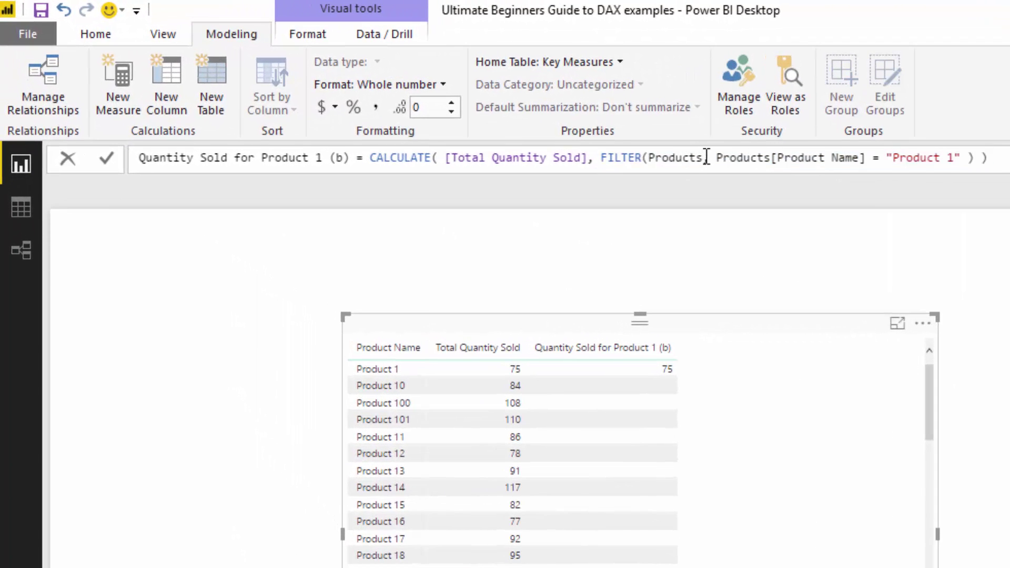
pyautogui.moveTo(705, 157); pyautogui.dragTo(650, 157)
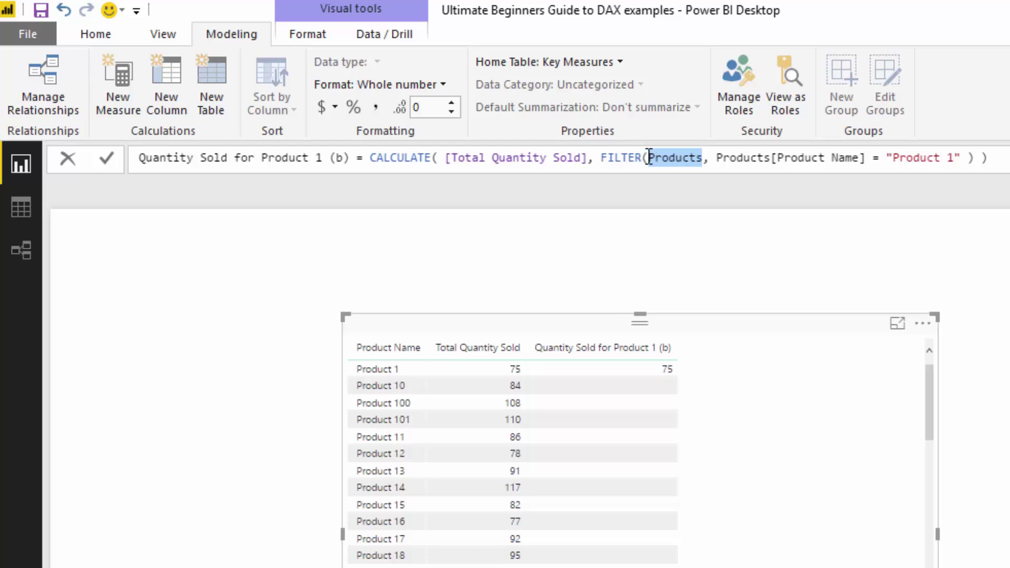
pyautogui.click(719, 157)
pyautogui.moveTo(720, 158); pyautogui.dragTo(604, 158)
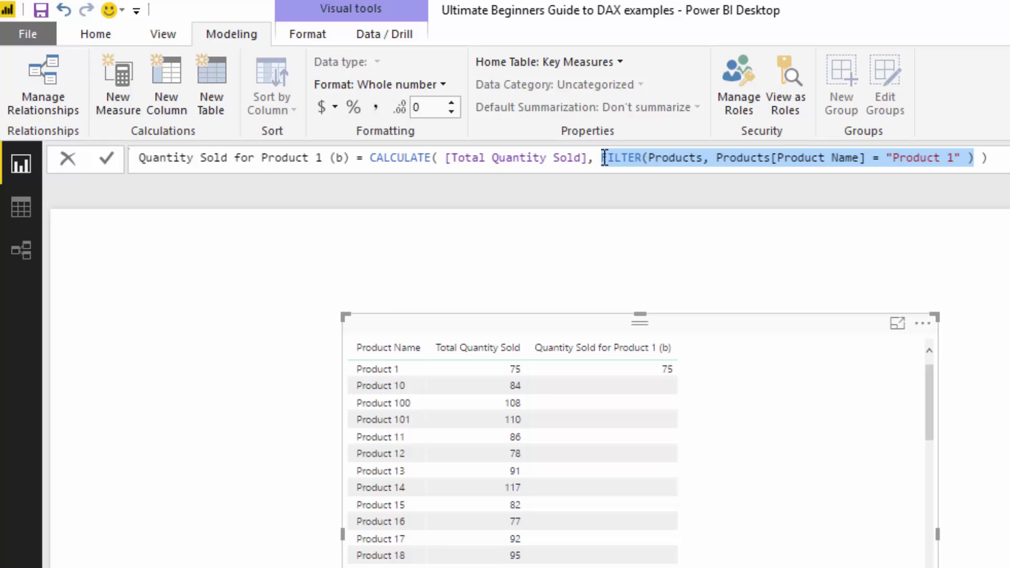
pyautogui.moveTo(446, 158); pyautogui.dragTo(988, 165)
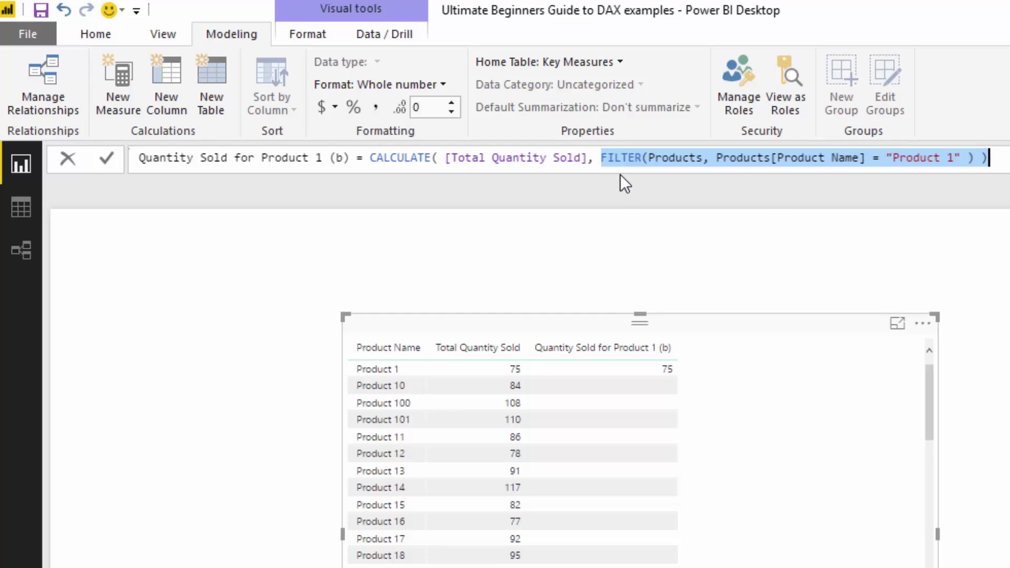
pyautogui.moveTo(587, 156); pyautogui.dragTo(447, 157)
pyautogui.moveTo(960, 157); pyautogui.dragTo(882, 158)
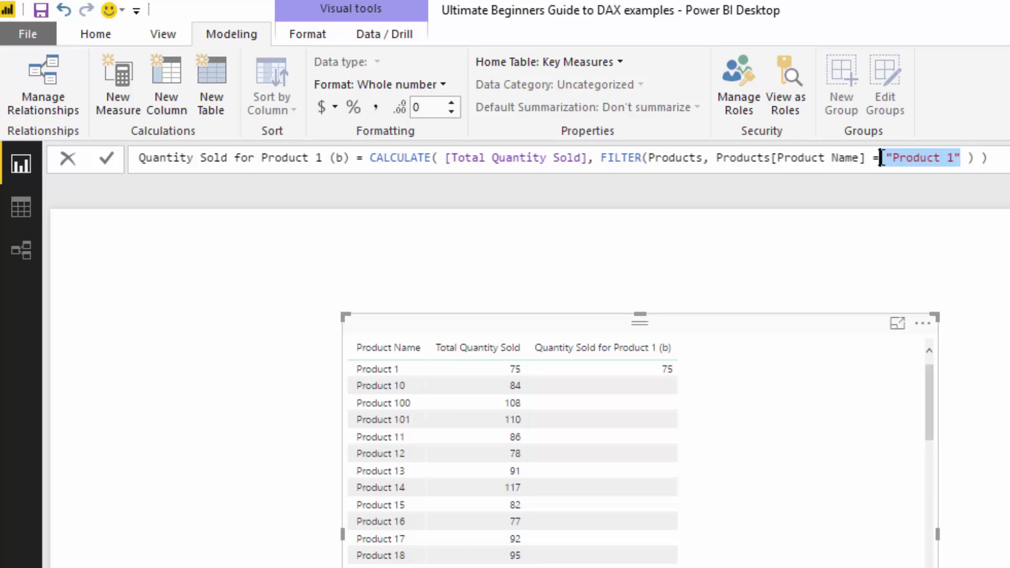
pyautogui.moveTo(882, 157); pyautogui.dragTo(879, 158)
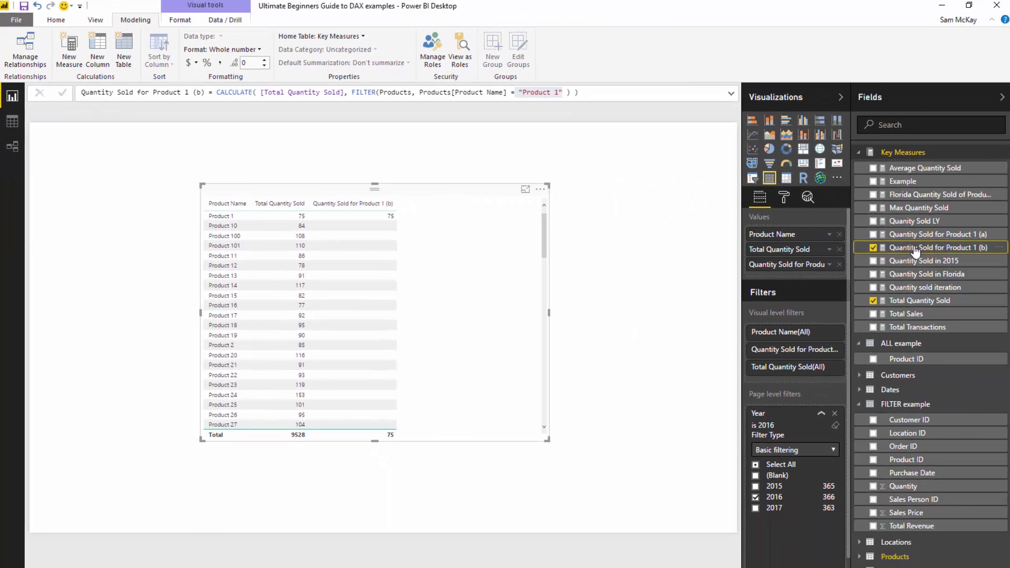
# Add a new measure named Average Quantity Sold per Day to the Key Measures table.
pyautogui.click(919, 260)
pyautogui.click(920, 248)
pyautogui.click(72, 52)
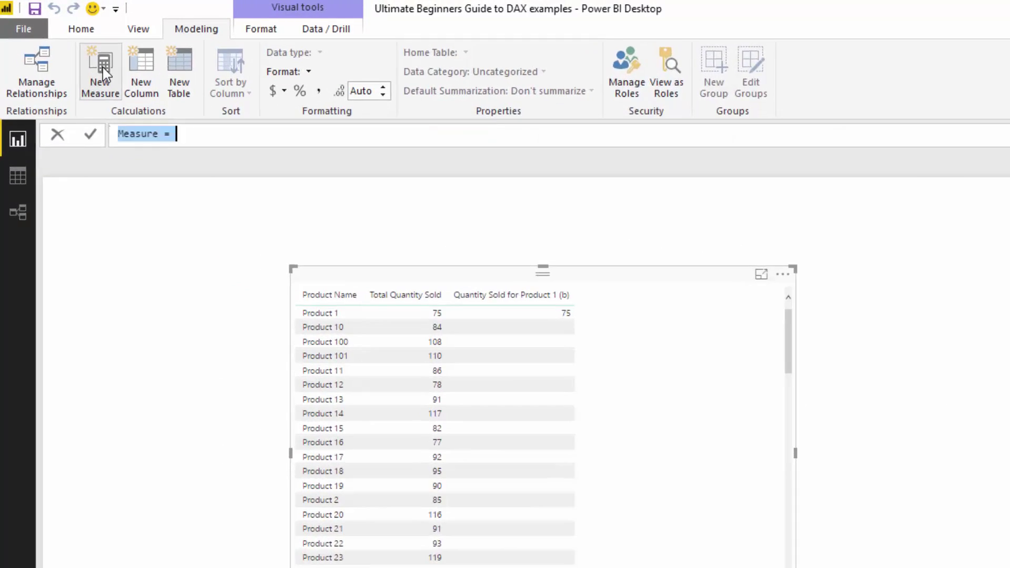
pyautogui.write('Average')
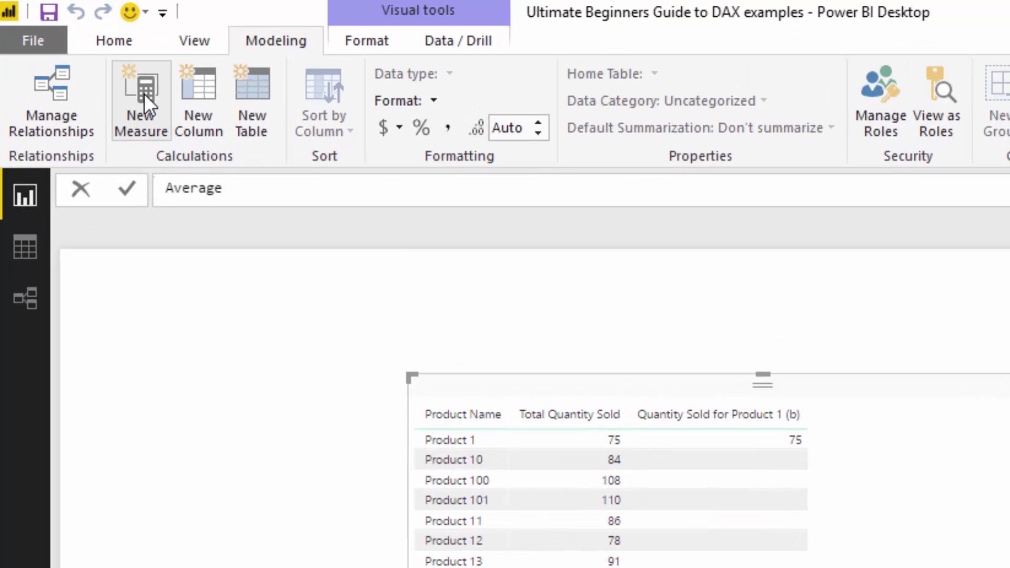
pyautogui.write(' Quantity Sol')
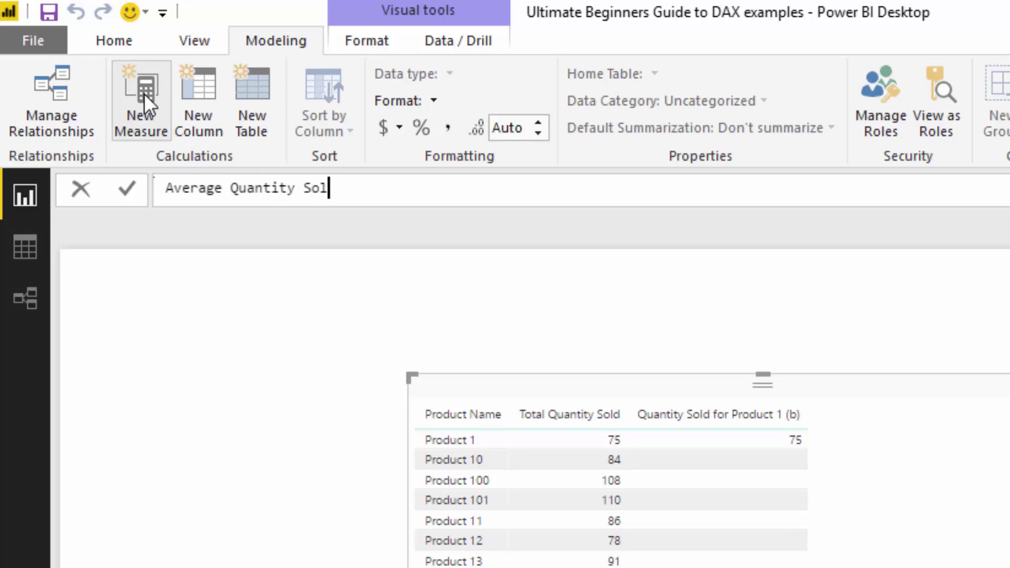
pyautogui.write('d per Day =')
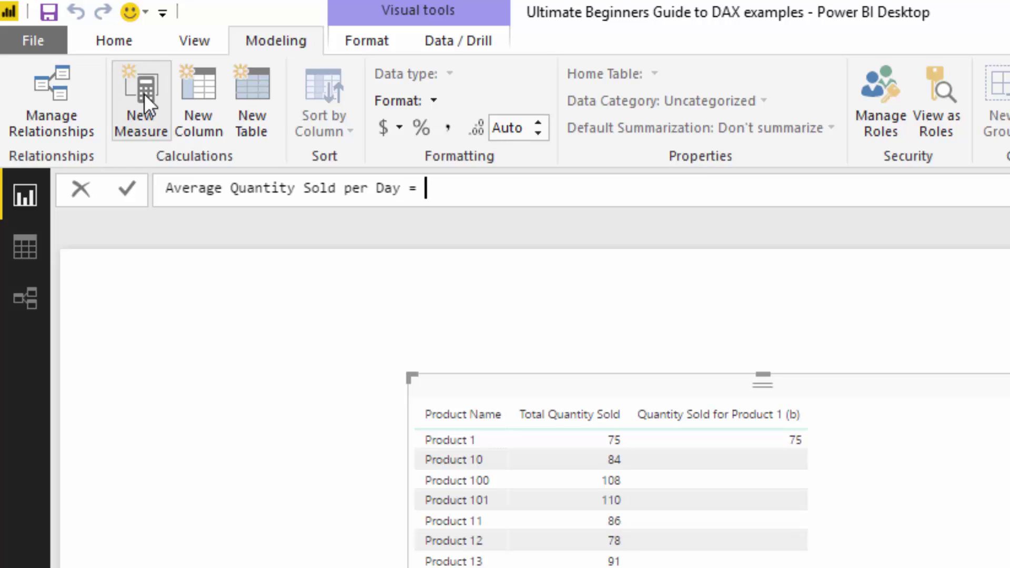
# Begin the measure's formula with AVERAGEX and VALUES( Dates[Date] ) as its table argument.
pyautogui.write(' AV')
pyautogui.press('Down')
pyautogui.press('Tab')
pyautogui.write('VALUS')
pyautogui.write('S')
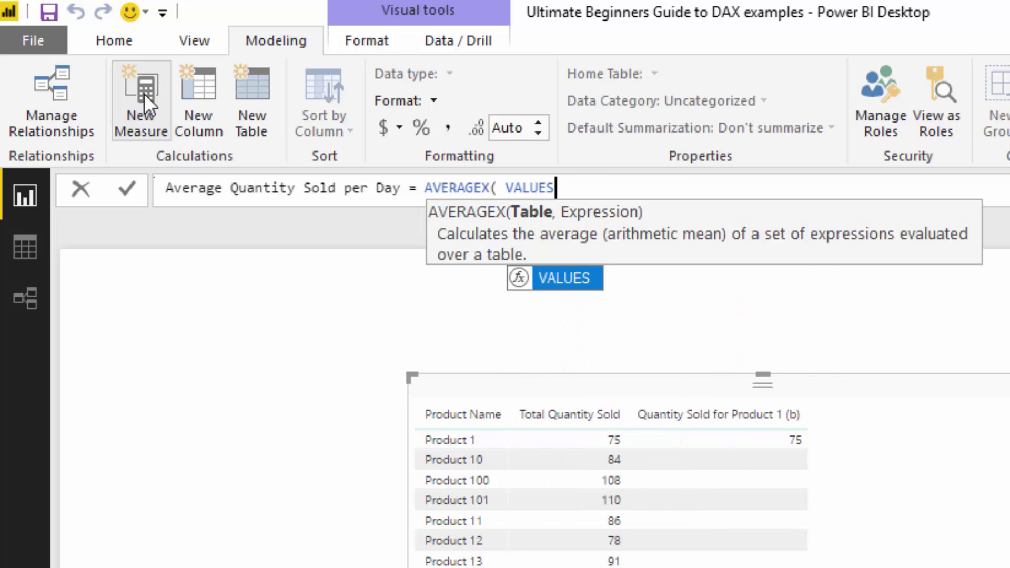
pyautogui.press('Tab')
pyautogui.write('Date')
pyautogui.press('Down')
pyautogui.press('Tab')
pyautogui.write('), Q')
pyautogui.press('BackSpace')
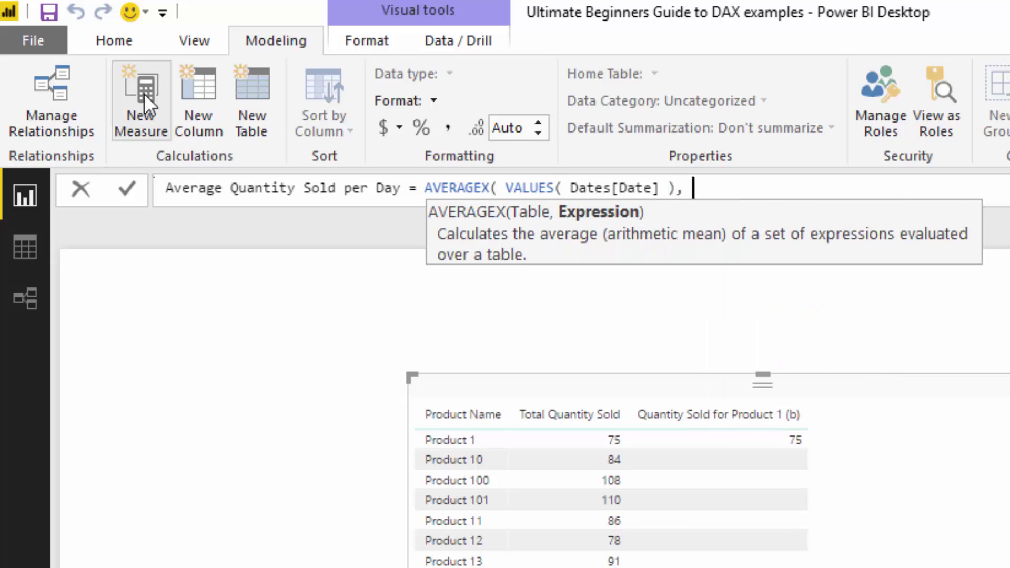
# Complete the AVERAGEX formula with [Total Quantity Sold], commit it and add the new measure to the product table.
pyautogui.write('Tot')
pyautogui.press('Tab')
pyautogui.write(')')
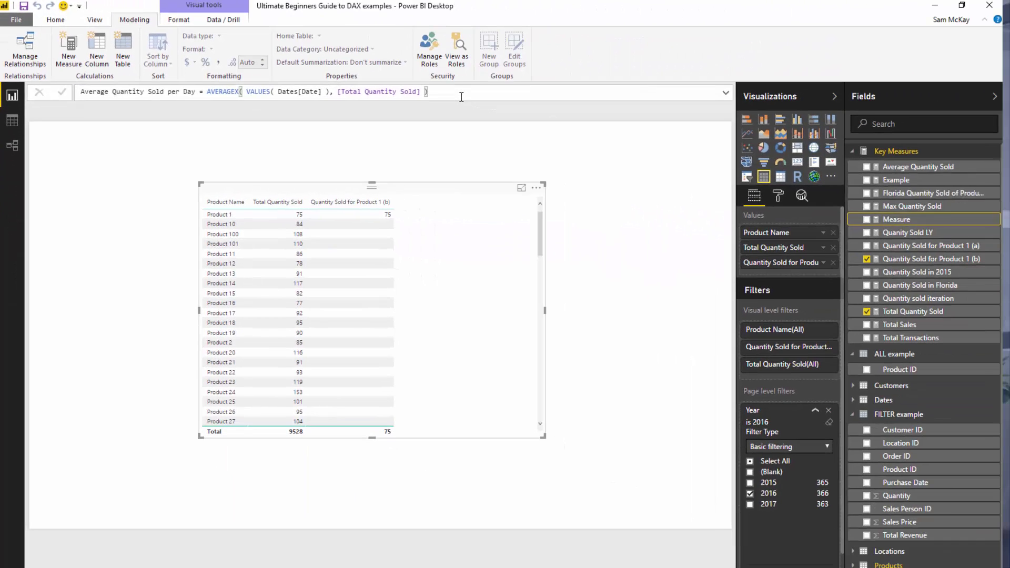
pyautogui.press('Return')
pyautogui.moveTo(918, 180); pyautogui.dragTo(451, 318)
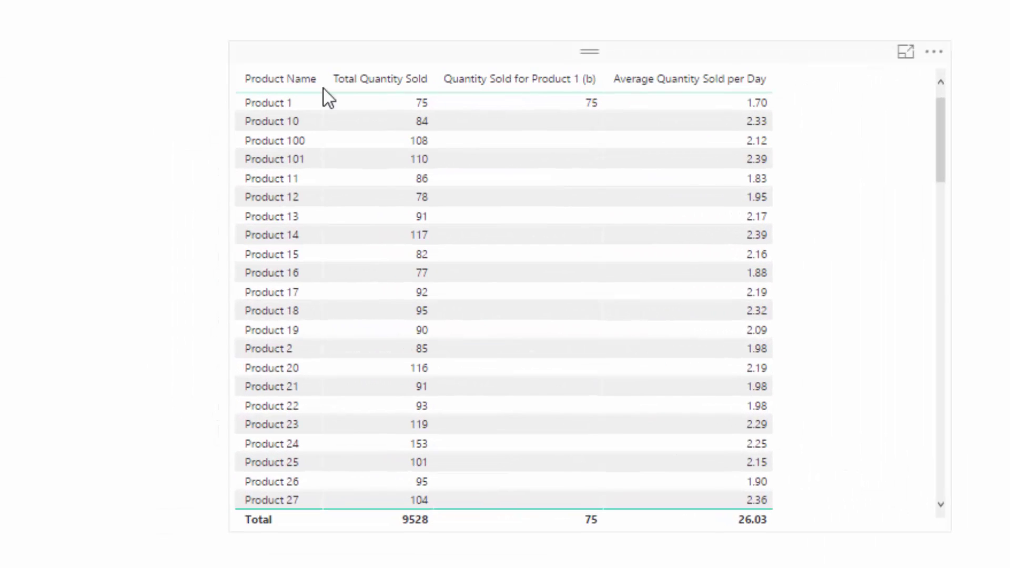
pyautogui.click(244, 181)
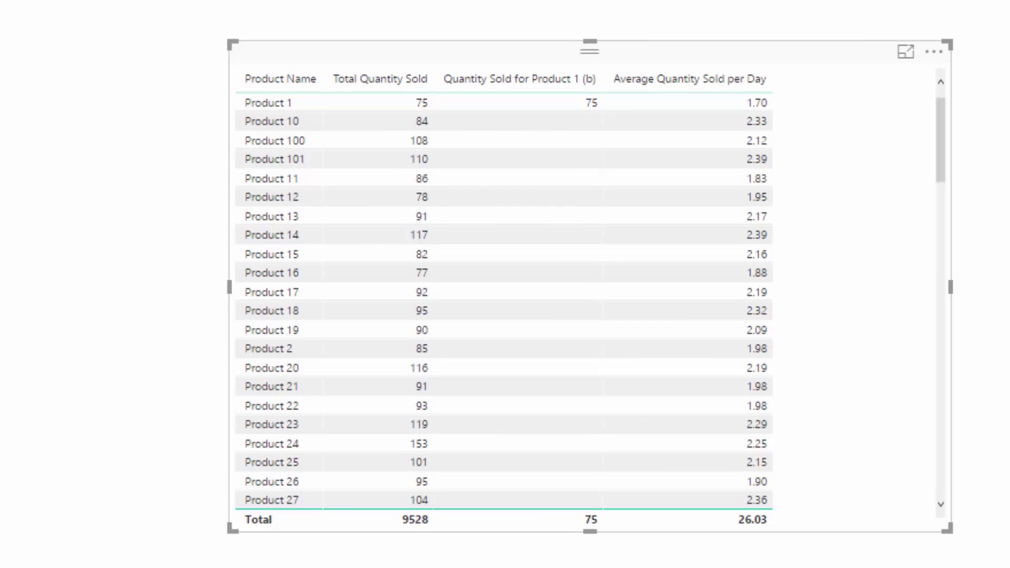
# Review the VALUES, Total Quantity Sold and AVERAGEX parts of the formula and move the product table toward the page's upper left.
pyautogui.moveTo(336, 16); pyautogui.dragTo(604, 16)
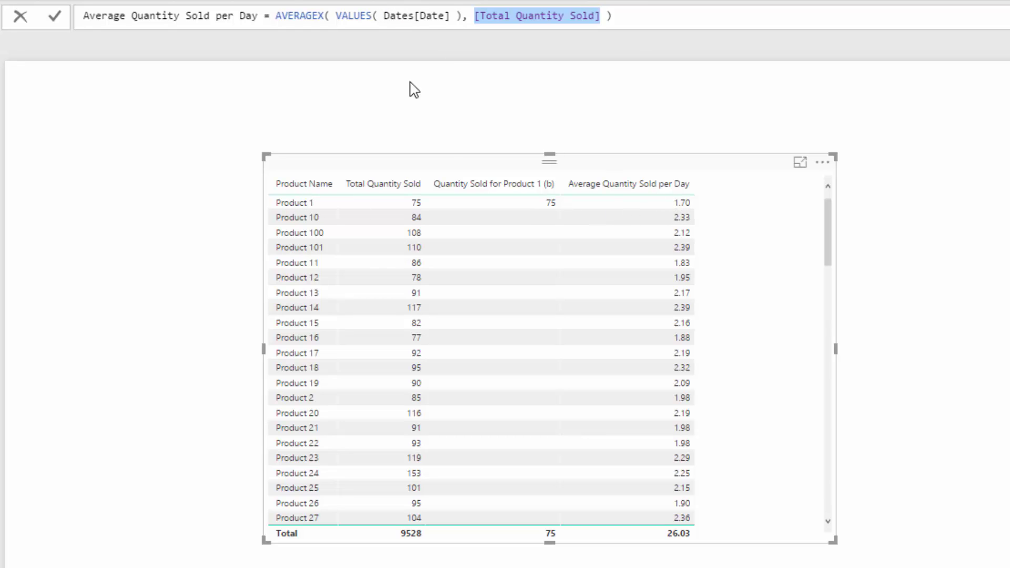
pyautogui.moveTo(333, 15); pyautogui.dragTo(463, 15)
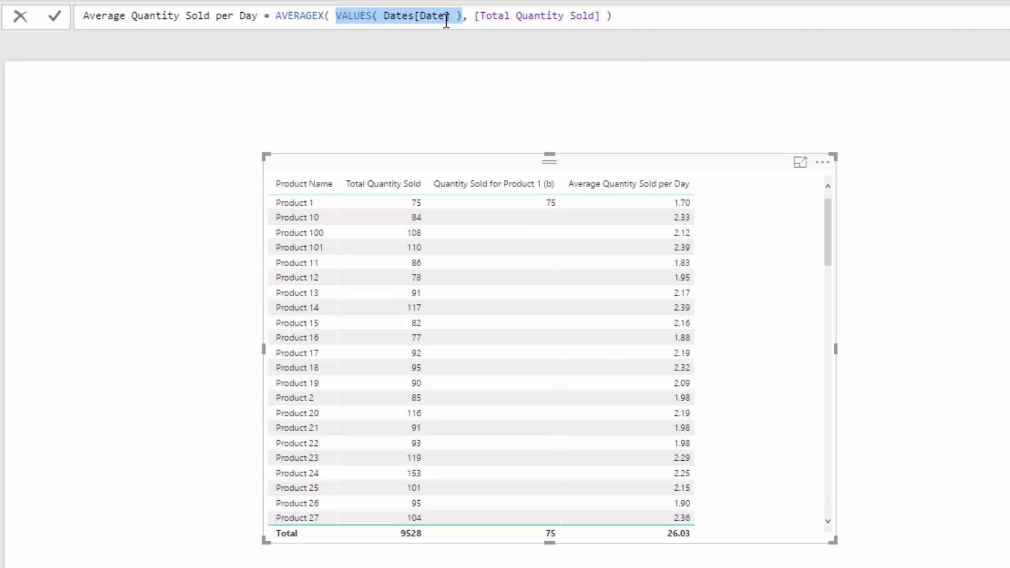
pyautogui.moveTo(475, 15); pyautogui.dragTo(601, 15)
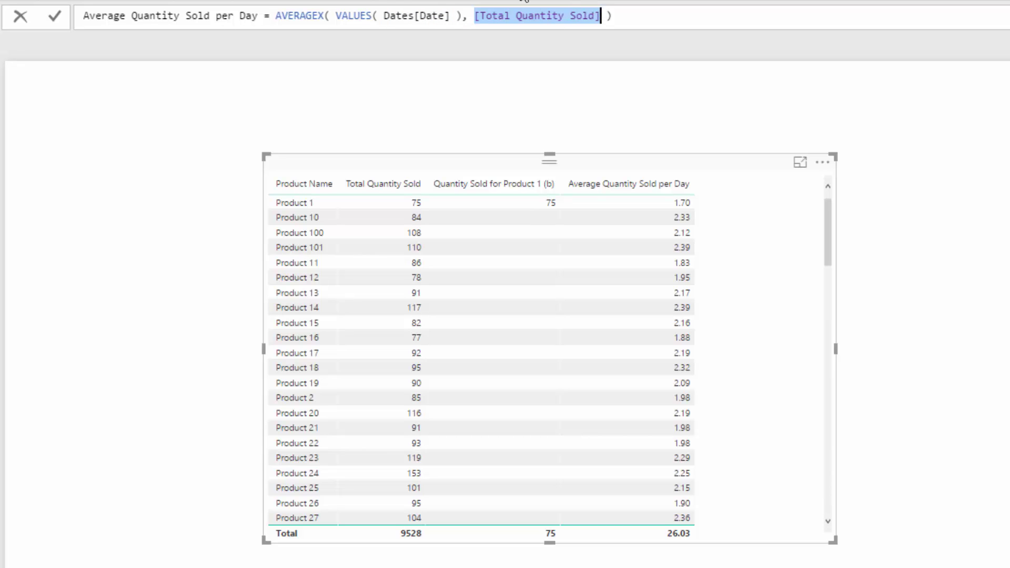
pyautogui.moveTo(319, 15); pyautogui.dragTo(276, 15)
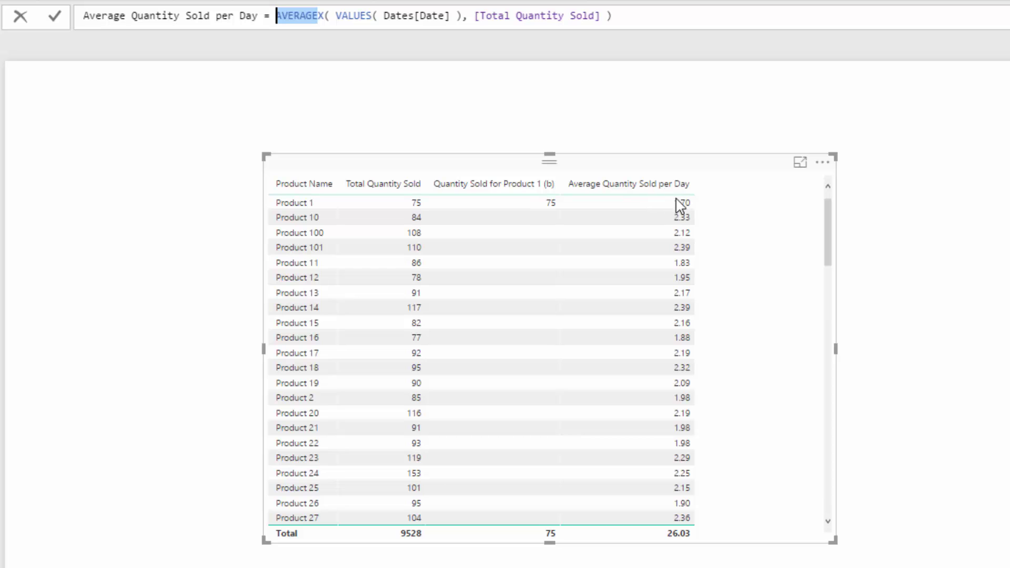
pyautogui.moveTo(719, 169); pyautogui.dragTo(626, 158)
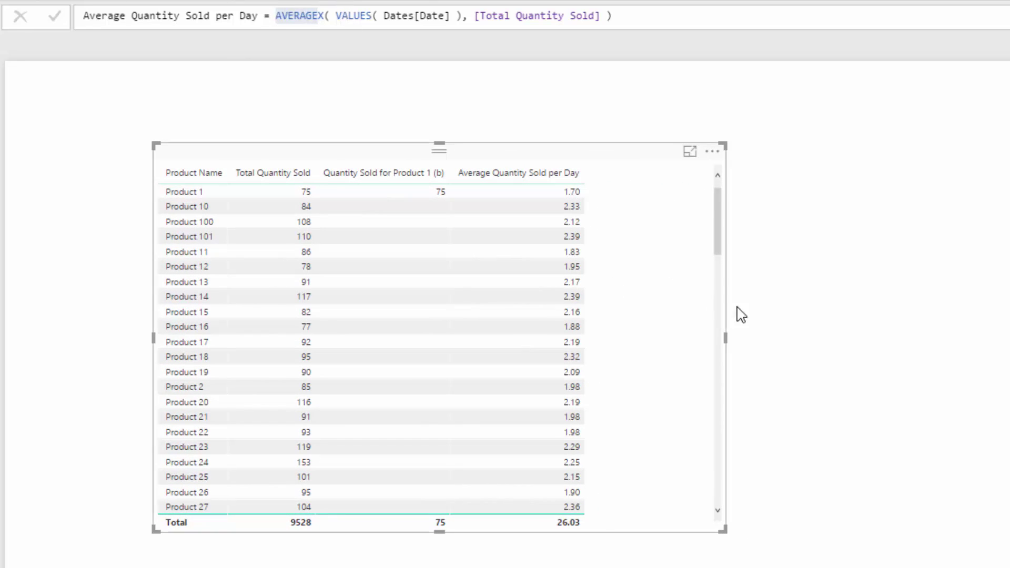
# Widen the product table and start a new measure named All Quantity Sold.
pyautogui.moveTo(726, 339); pyautogui.dragTo(844, 334)
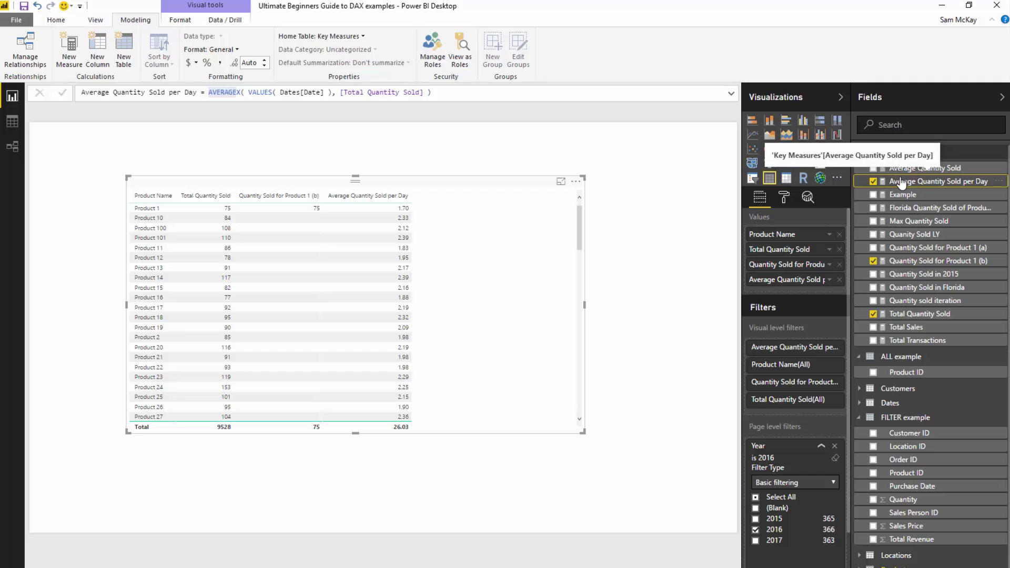
pyautogui.click(75, 48)
pyautogui.write('All Quani')
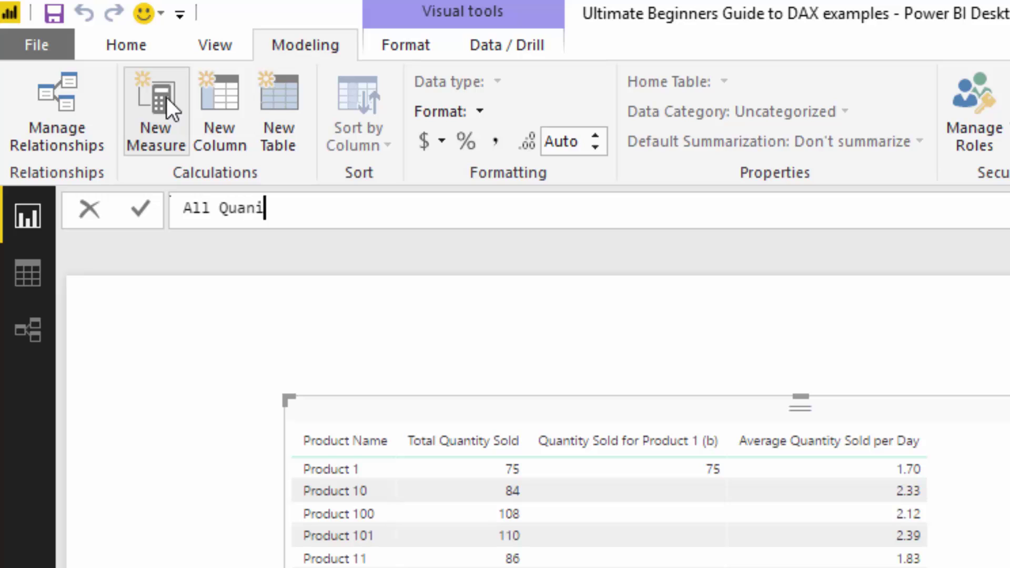
pyautogui.press('BackSpace')
pyautogui.write('tity Sold = CA')
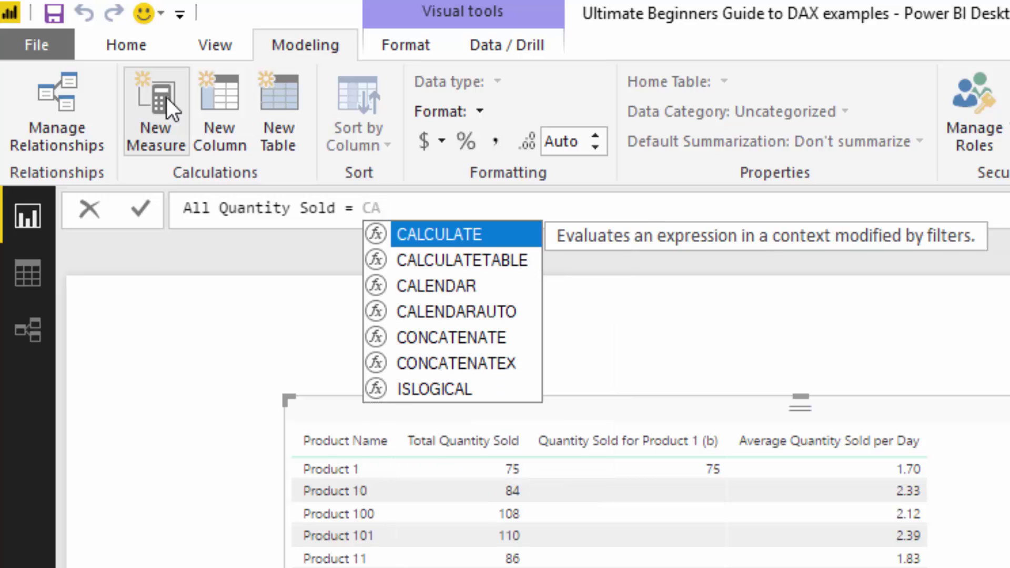
# Define the measure's formula as CALCULATE( [Total Quantity Sold], ALL( Products ) ) and commit it.
pyautogui.press('Tab')
pyautogui.write('Tot')
pyautogui.press('Tab')
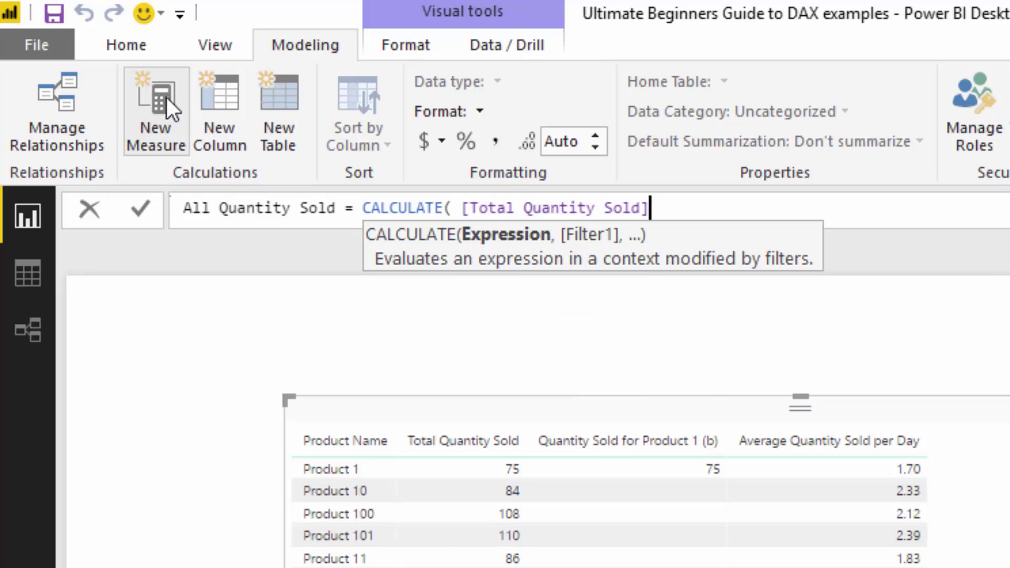
pyautogui.write(', ALL( Pr')
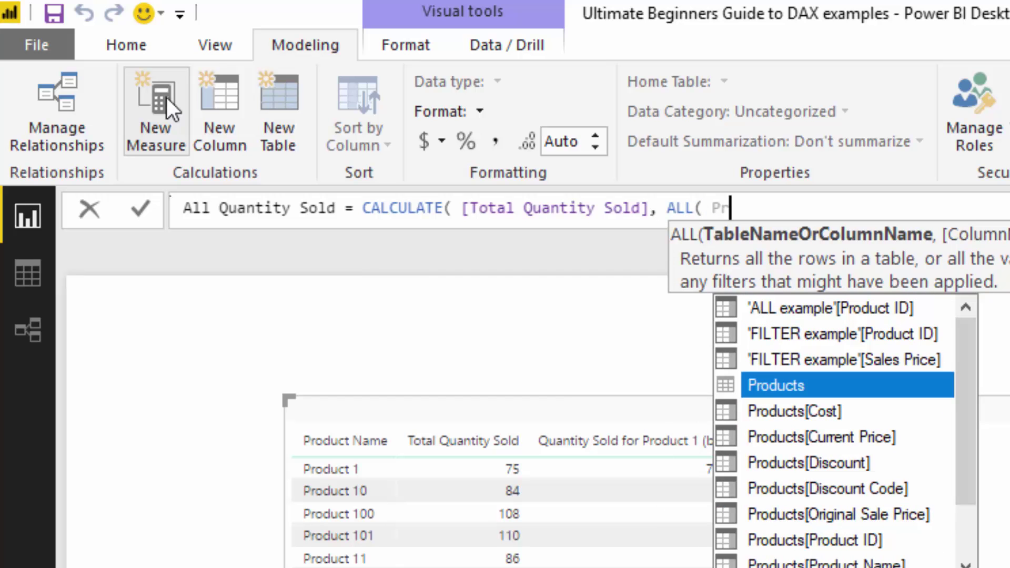
pyautogui.press('Tab')
pyautogui.write(')')
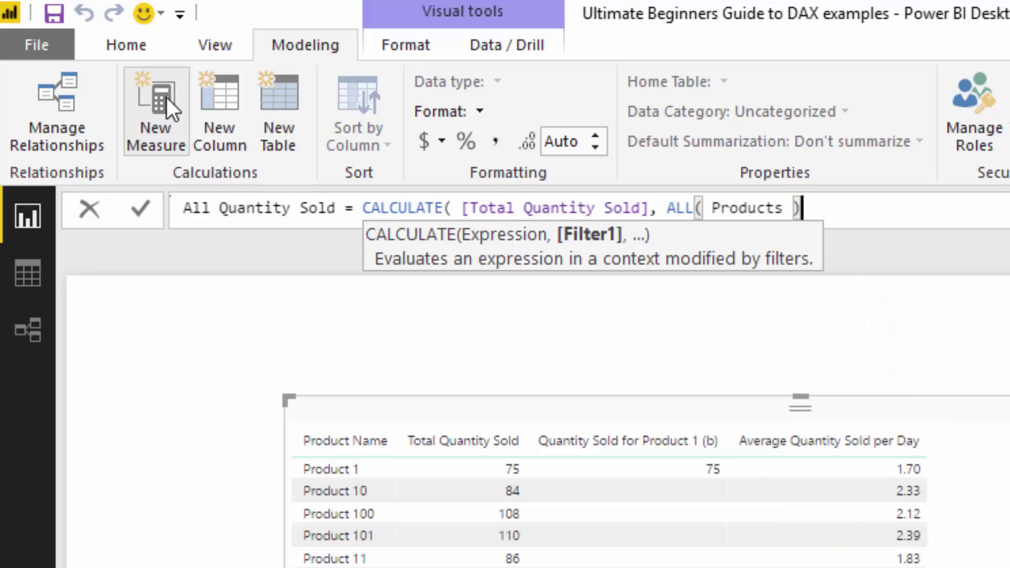
pyautogui.press('Return')
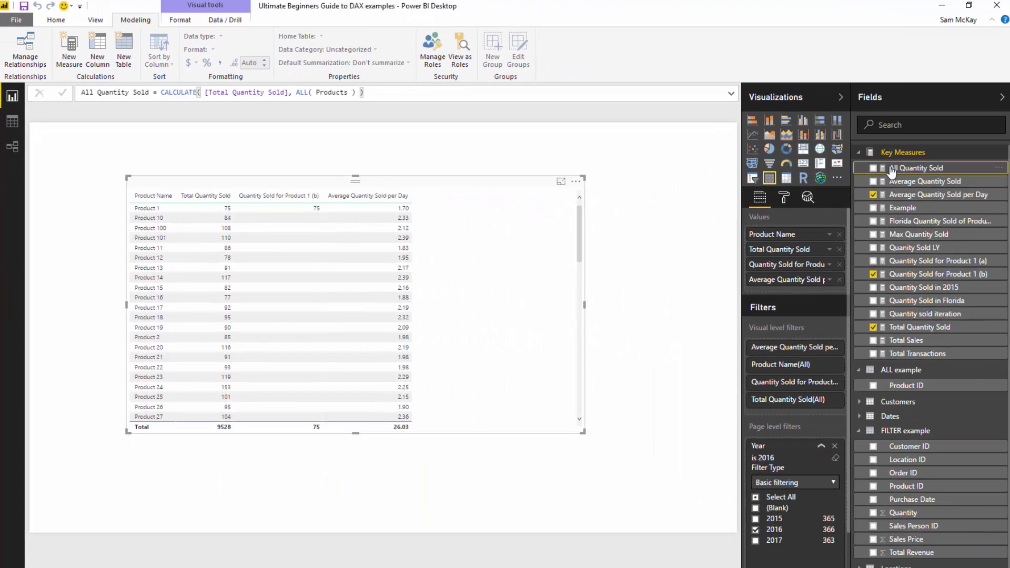
# Add the All Quantity Sold measure to the product table, compare it with Total Quantity Sold and shift the table slightly on the page.
pyautogui.moveTo(891, 171); pyautogui.dragTo(433, 294)
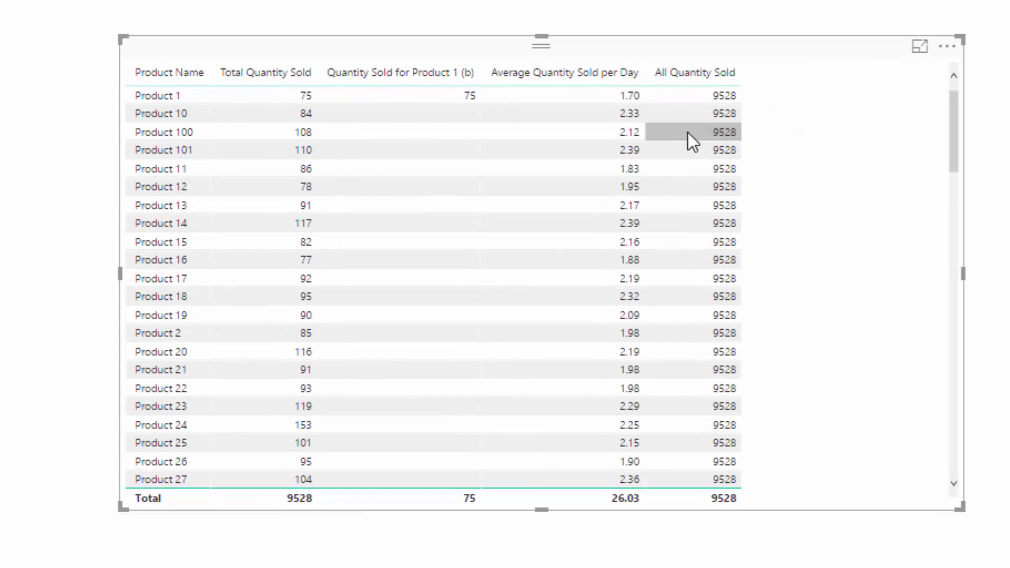
pyautogui.moveTo(711, 105)
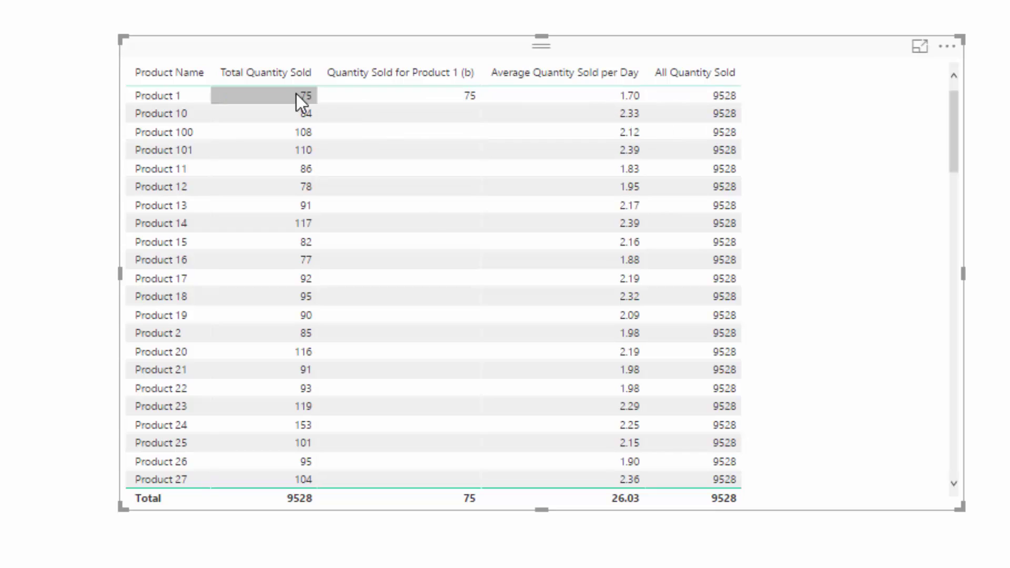
pyautogui.moveTo(282, 96)
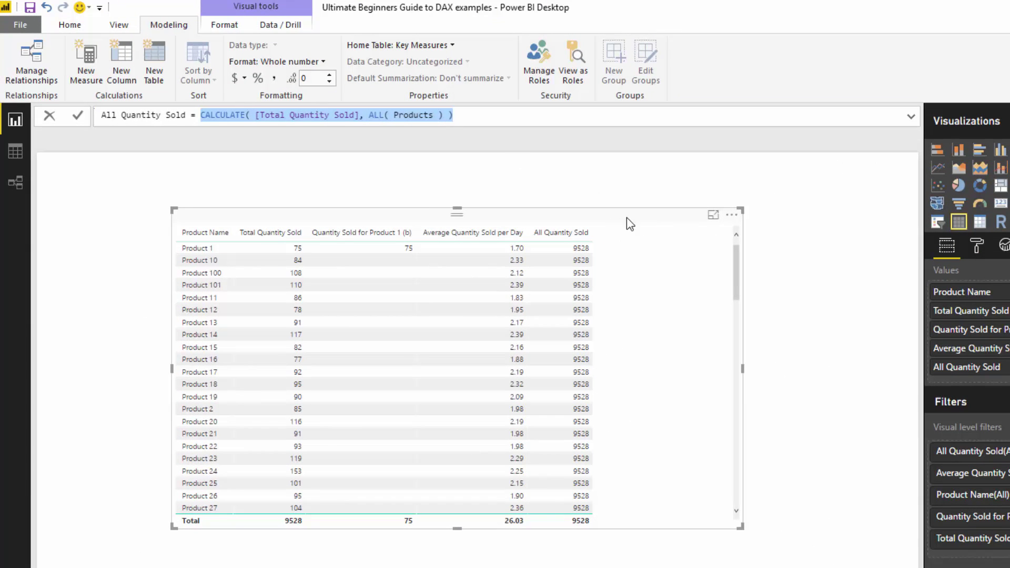
pyautogui.moveTo(628, 229); pyautogui.dragTo(641, 225)
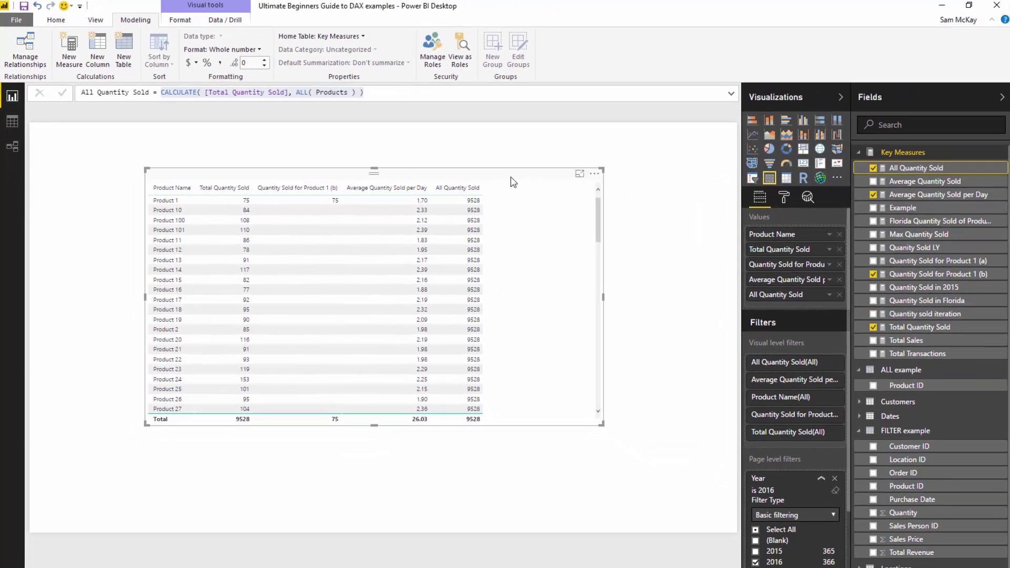